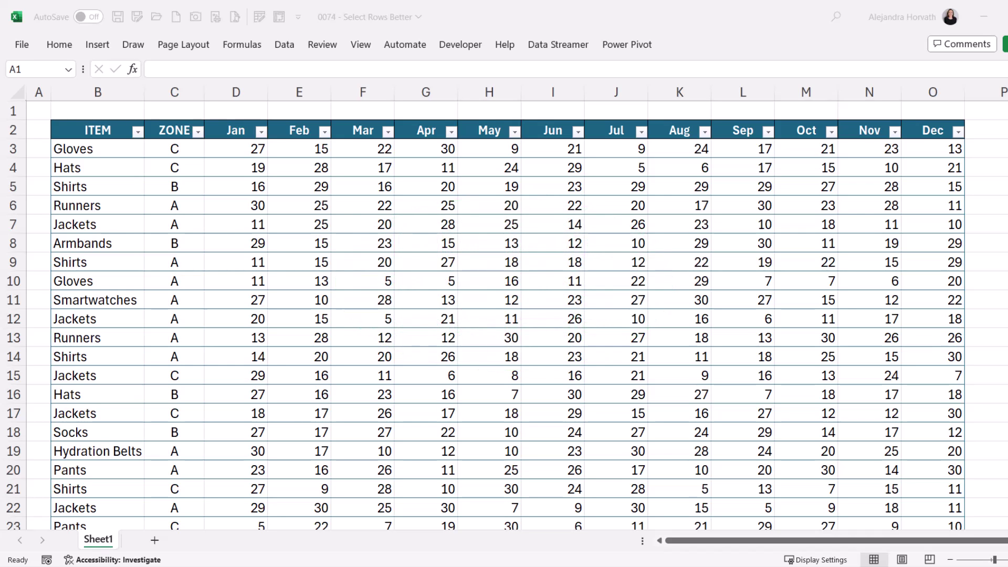
- Select several ITEM cells (Gloves, Hats) and ZONE cells such as C8 in the sales table
{"action": "left_click", "coordinate": [30, 111]}
{"action": "left_click", "coordinate": [112, 282]}
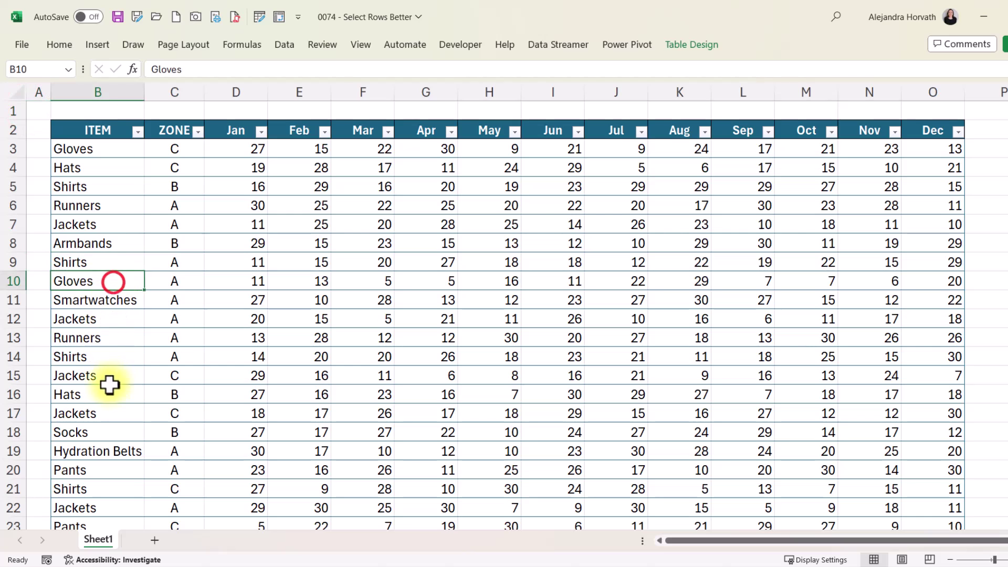
{"action": "left_click", "coordinate": [108, 393]}
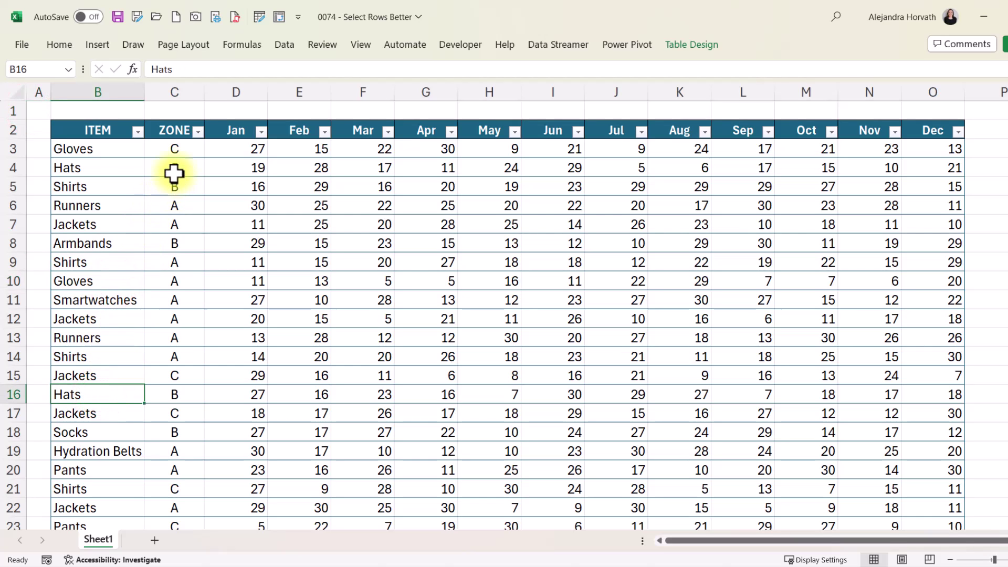
{"action": "left_click", "coordinate": [175, 171]}
{"action": "left_click", "coordinate": [177, 243]}
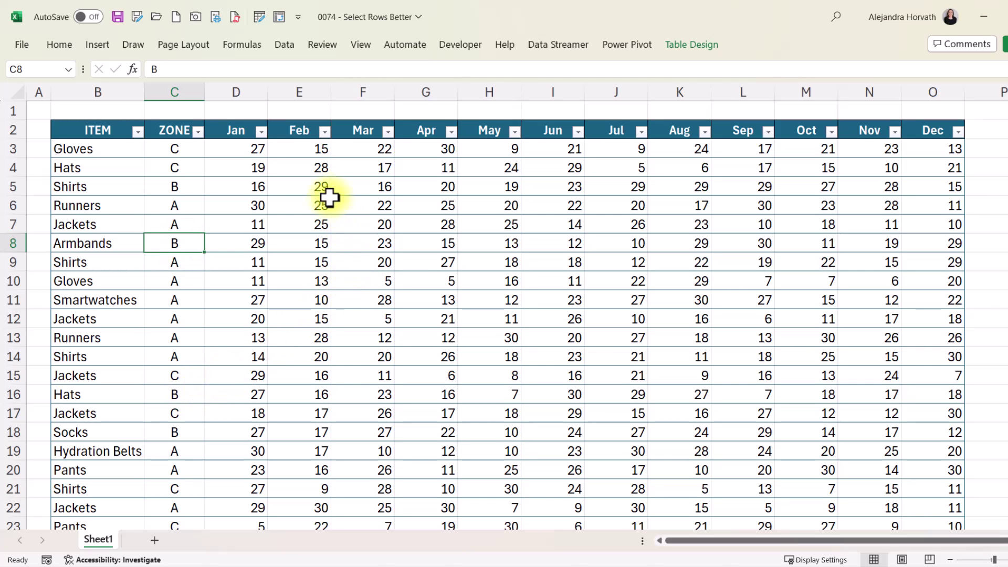
- From cell C4, send the sales table to Power Query with Data > From Table/Range
{"action": "left_click", "coordinate": [190, 168]}
{"action": "right_click", "coordinate": [190, 169]}
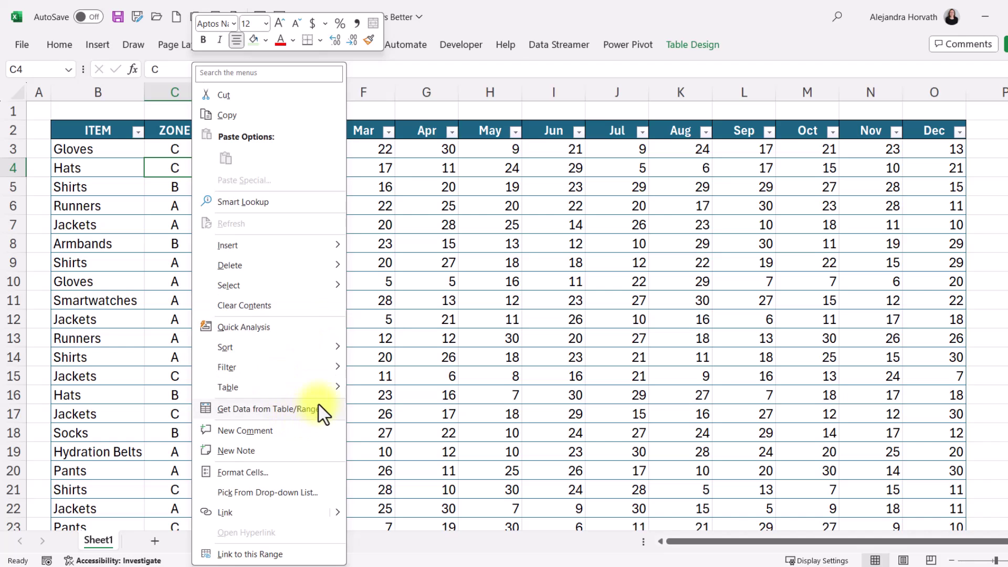
{"action": "left_click", "coordinate": [54, 311]}
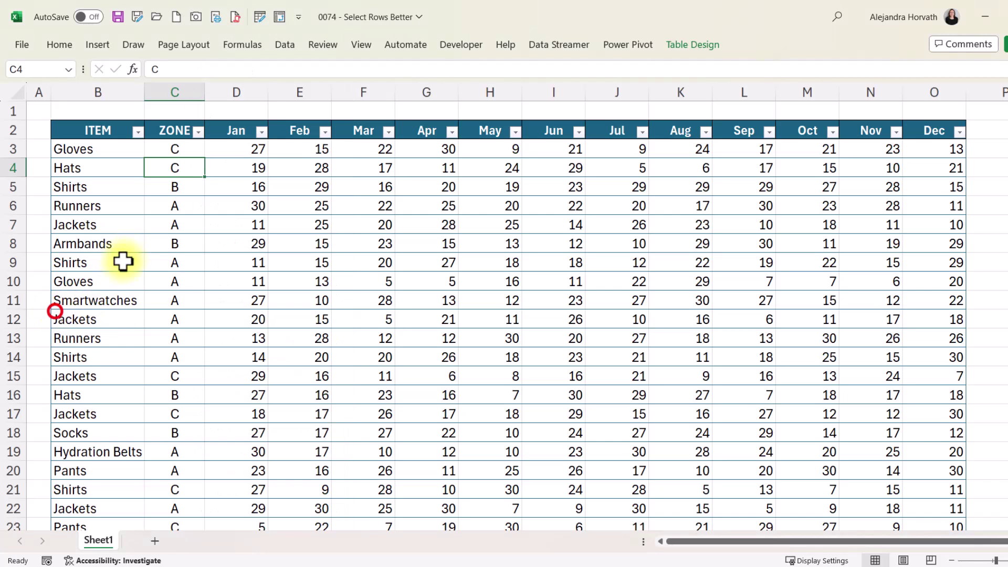
{"action": "left_click", "coordinate": [290, 46]}
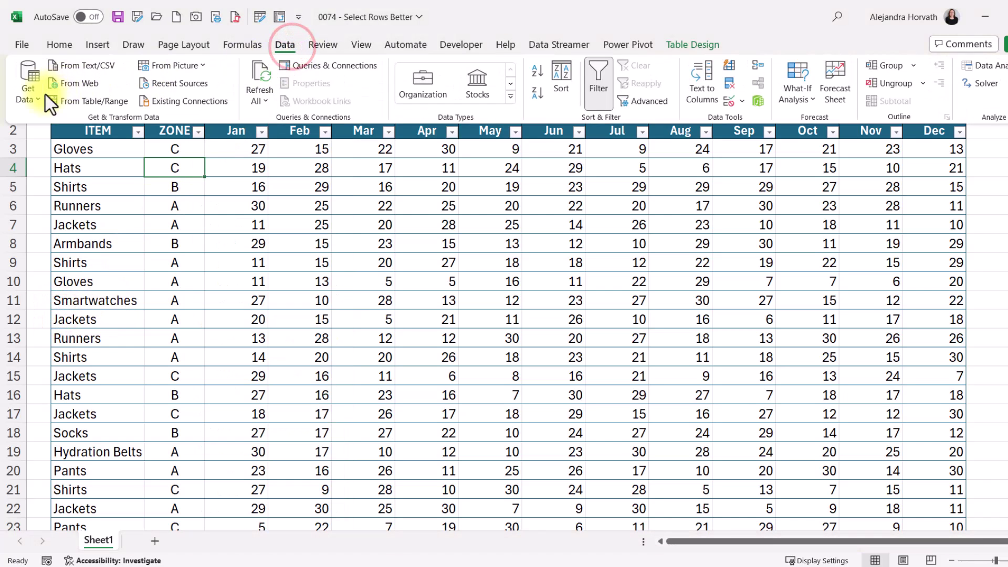
{"action": "left_click", "coordinate": [118, 103]}
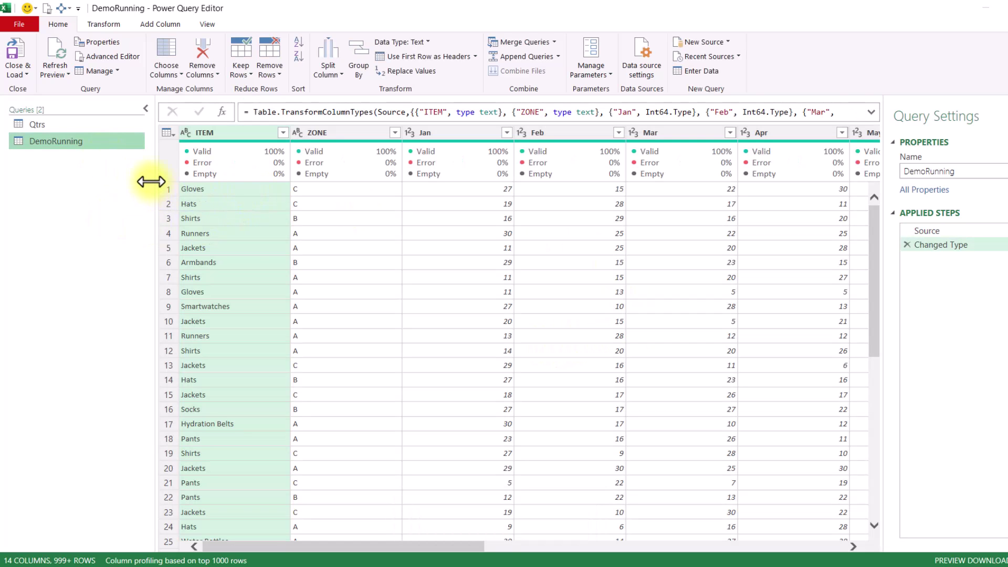
- Zoom in the editor content and narrow, then collapse, the Queries pane to widen the grid
{"action": "left_click", "coordinate": [117, 140]}
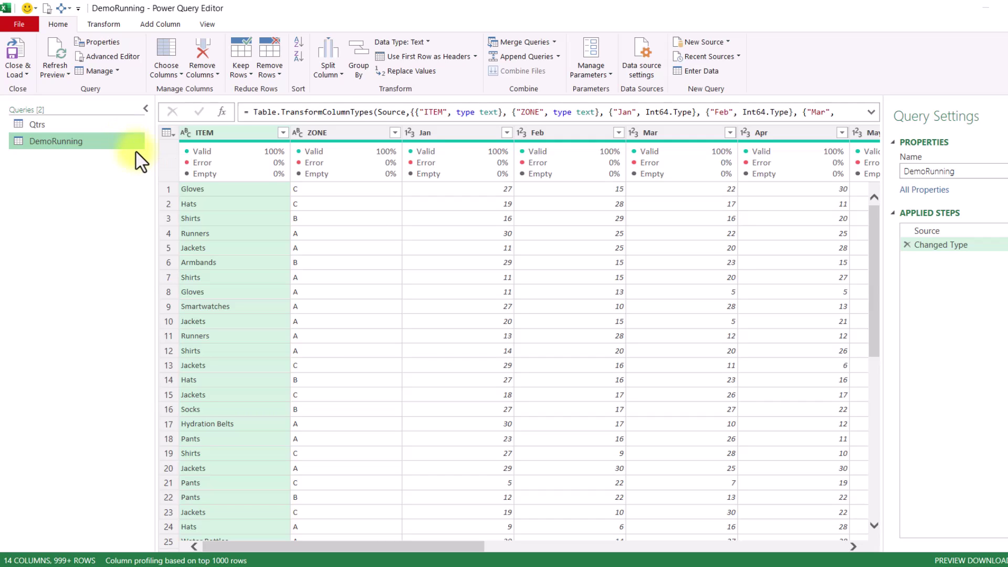
{"action": "key", "text": "ctrl+shift+plus"}
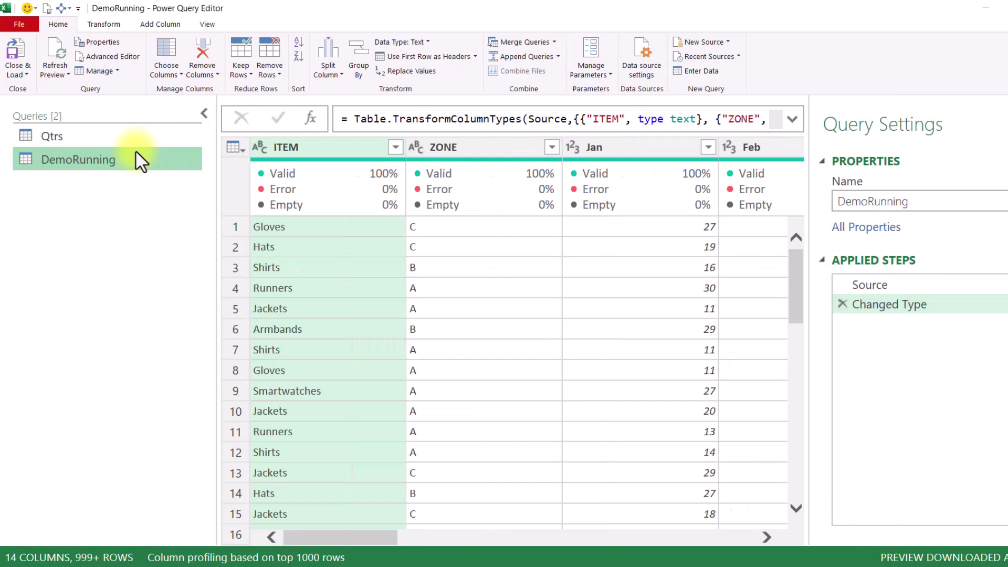
{"action": "left_click_drag", "start_coordinate": [217, 129], "coordinate": [137, 125]}
{"action": "left_click", "coordinate": [136, 106]}
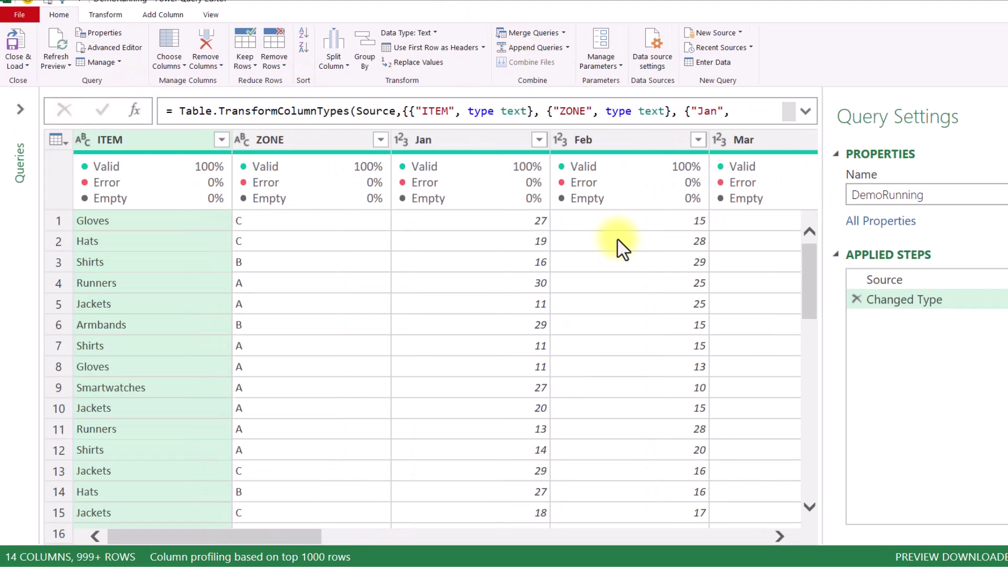
- Delete the Changed Type step from Applied Steps, leaving the columns untyped
{"action": "left_click", "coordinate": [911, 297]}
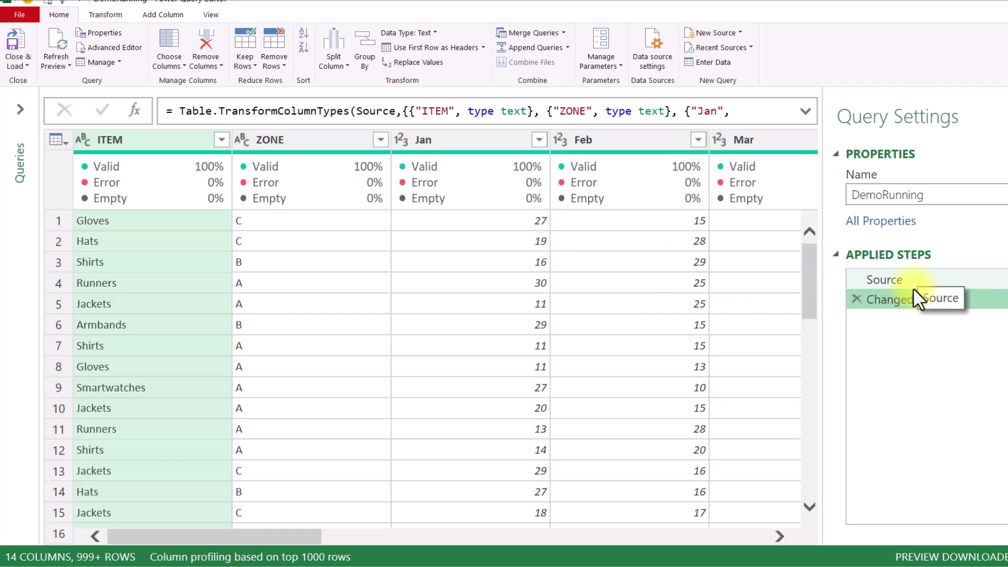
{"action": "left_click", "coordinate": [854, 299]}
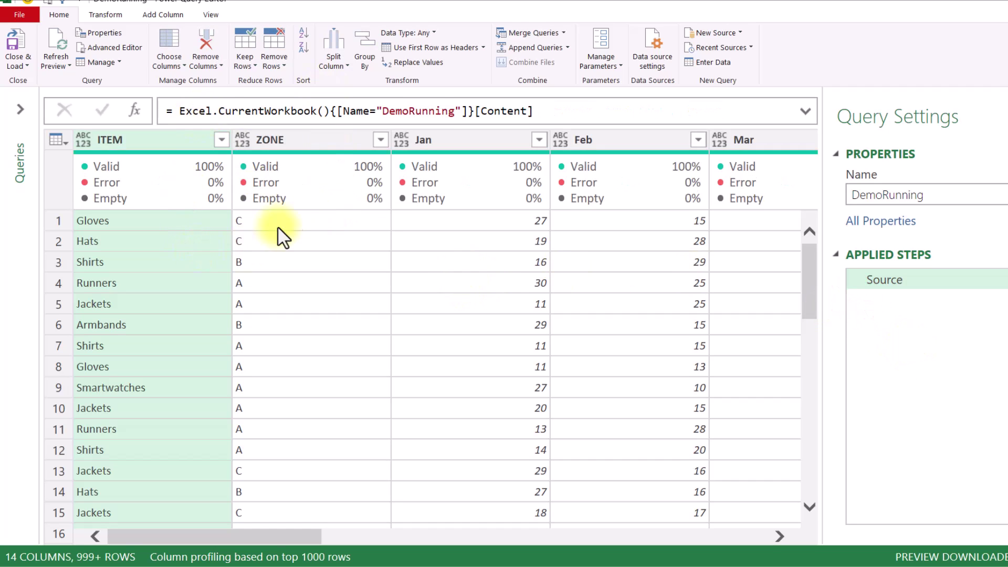
{"action": "left_click", "coordinate": [292, 145]}
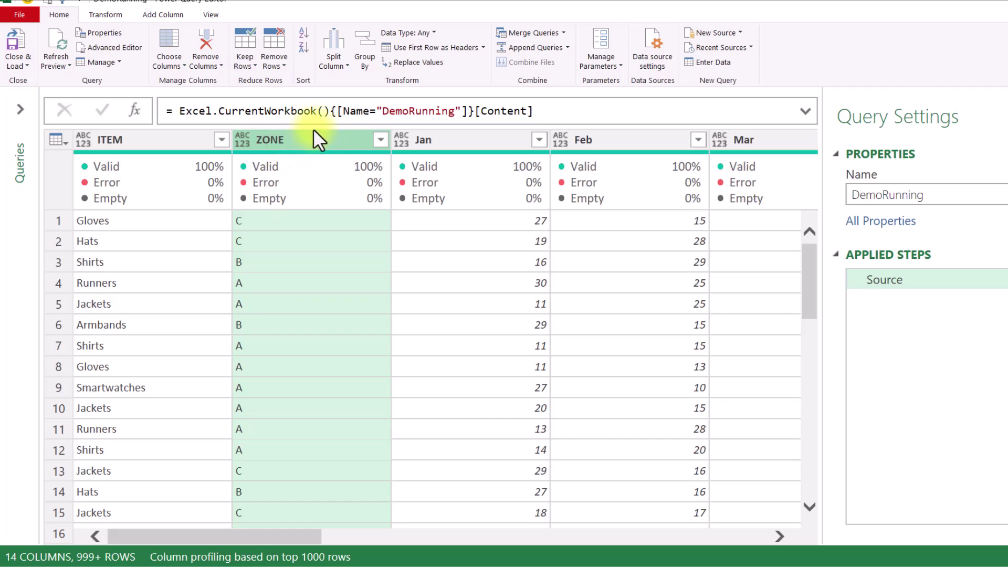
- Filter ZONE to exclude zZ, zz and ZZ, keeping only A, B and C
{"action": "left_click", "coordinate": [384, 141]}
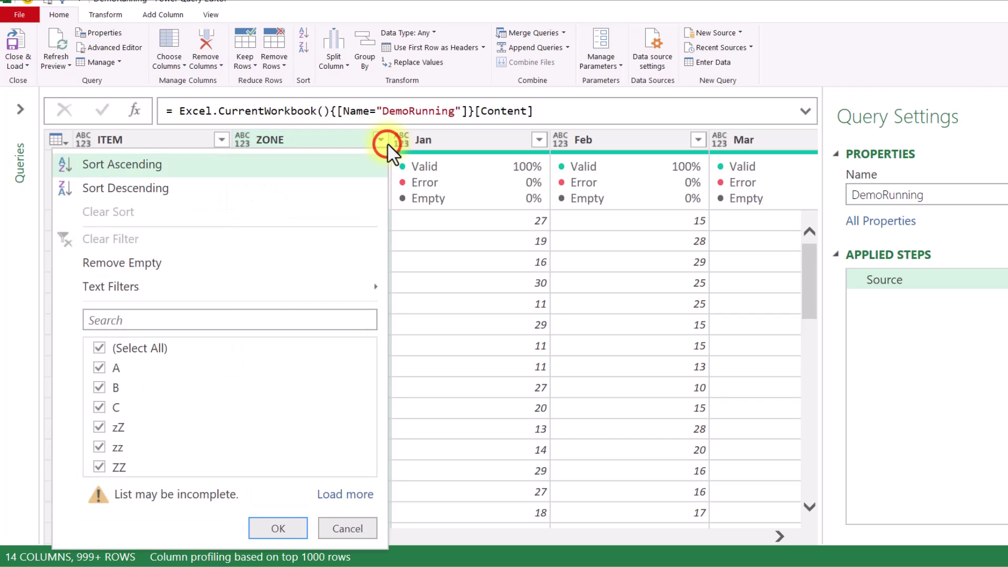
{"action": "left_click", "coordinate": [349, 496]}
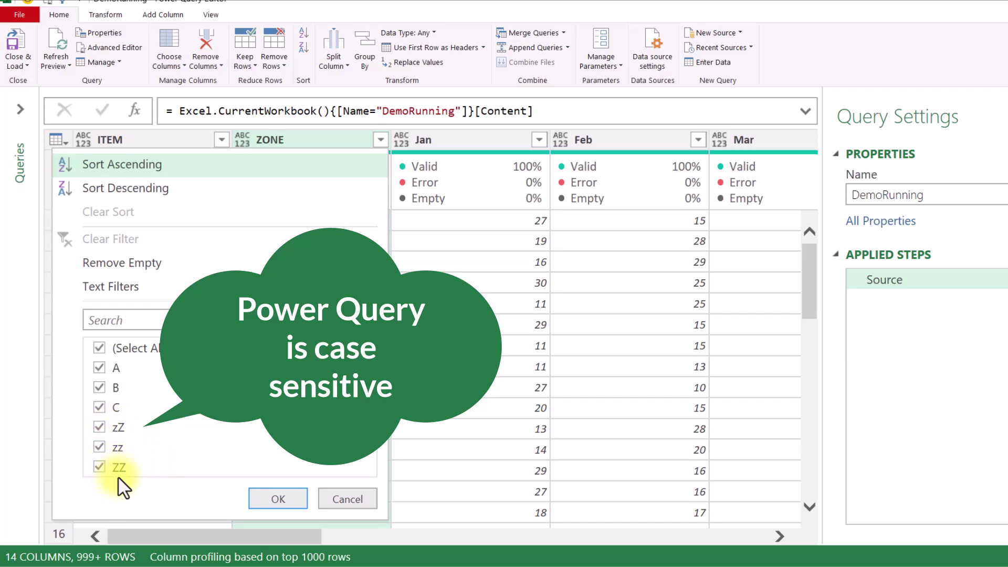
{"action": "left_click", "coordinate": [98, 427]}
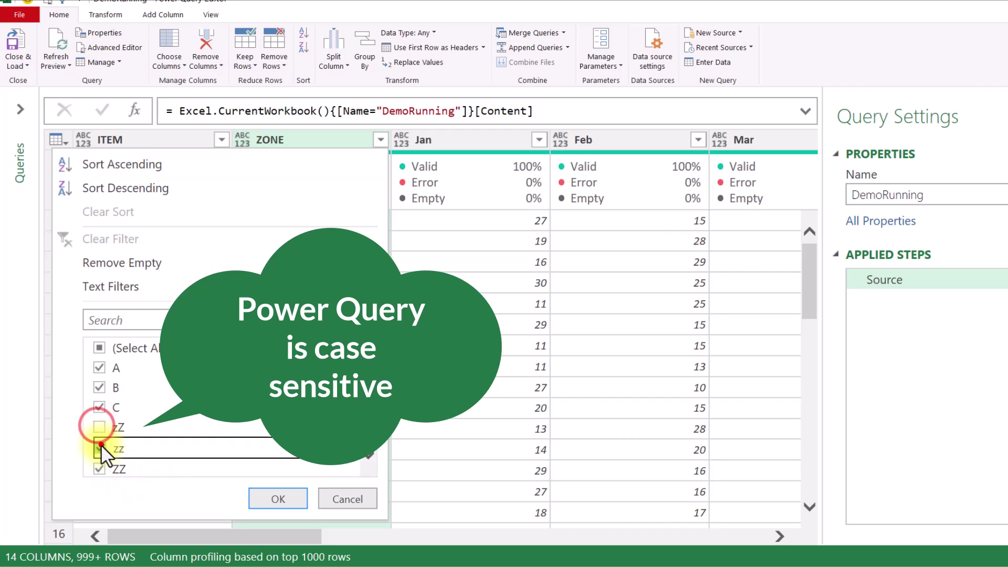
{"action": "left_click", "coordinate": [100, 446]}
{"action": "left_click_drag", "start_coordinate": [100, 464], "coordinate": [220, 419]}
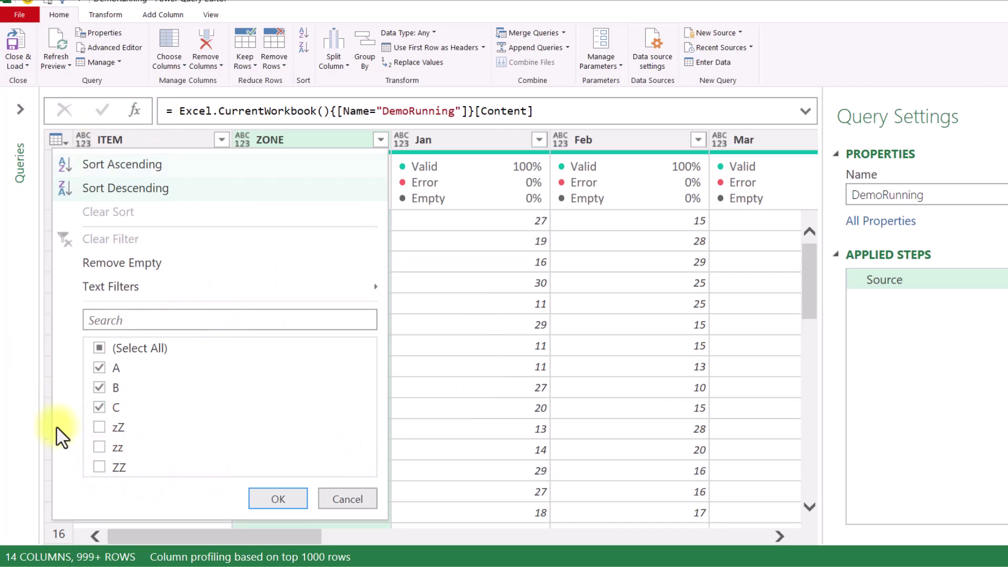
{"action": "left_click", "coordinate": [279, 499]}
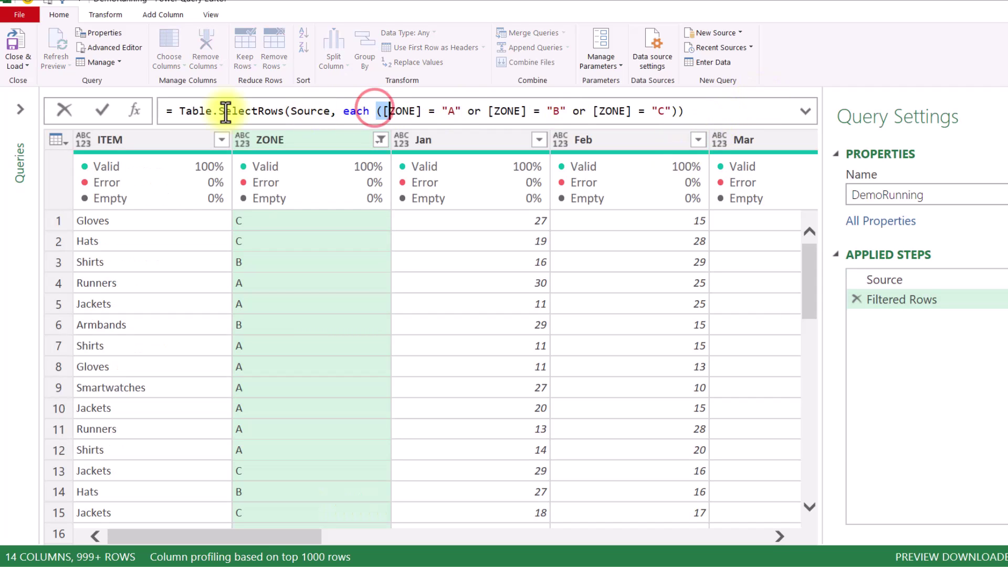
{"action": "left_click_drag", "start_coordinate": [206, 110], "coordinate": [329, 111]}
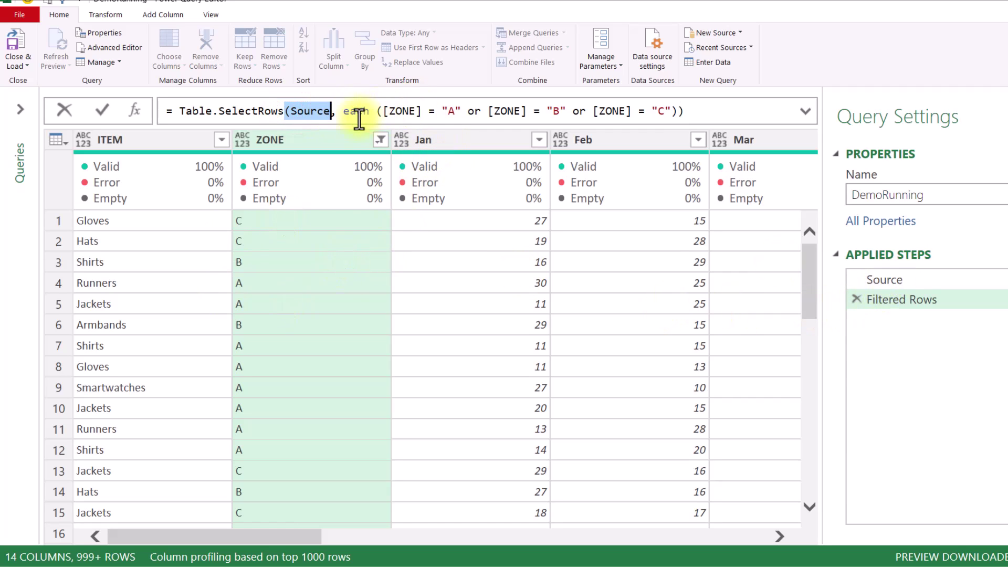
{"action": "left_click", "coordinate": [343, 111]}
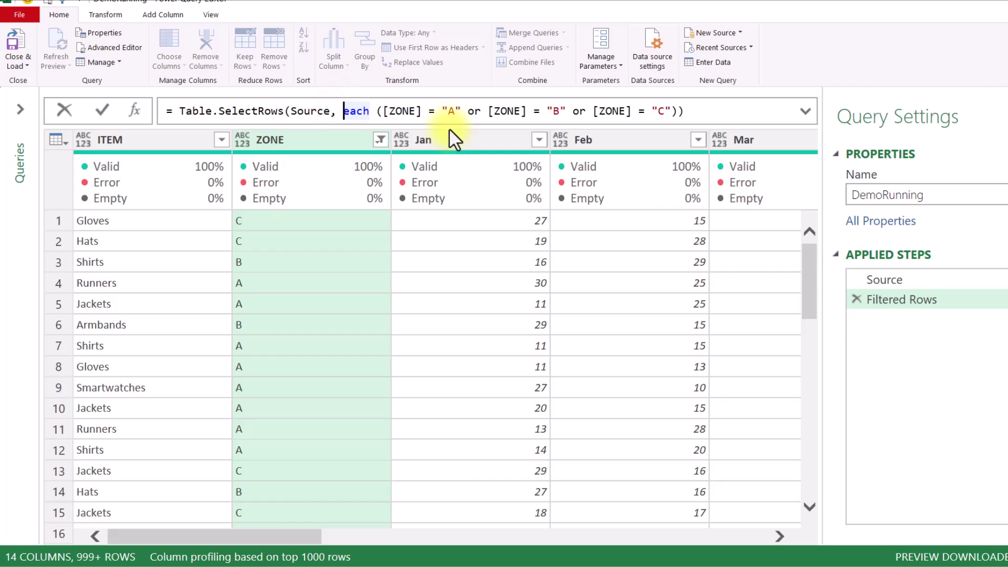
{"action": "double_click", "coordinate": [344, 111]}
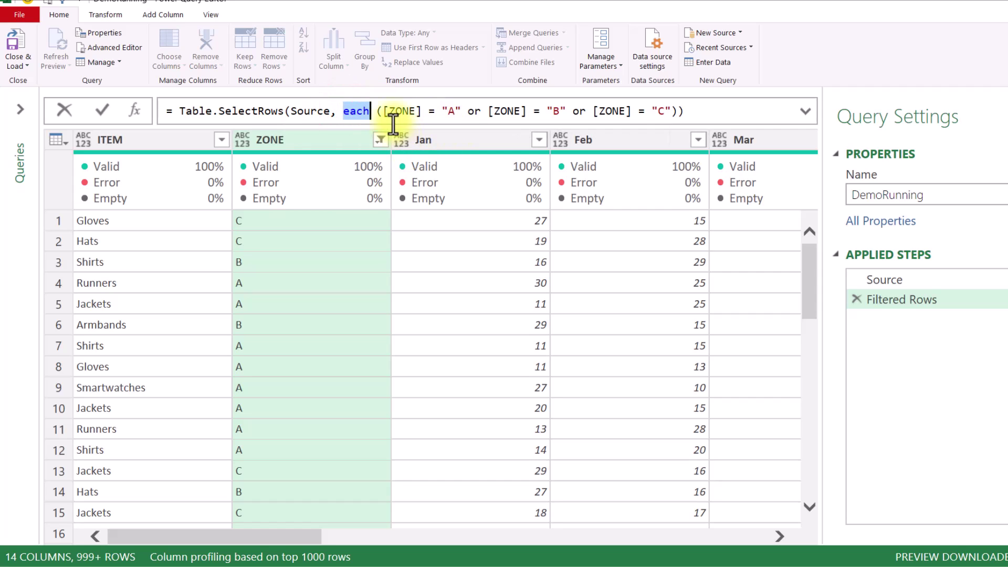
{"action": "left_click_drag", "start_coordinate": [370, 111], "coordinate": [460, 111]}
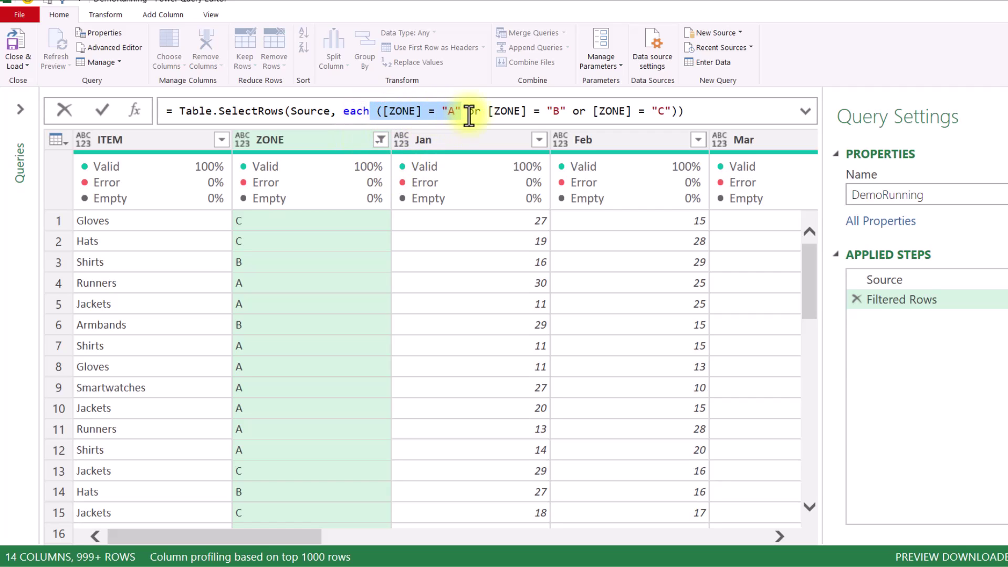
{"action": "double_click", "coordinate": [555, 111]}
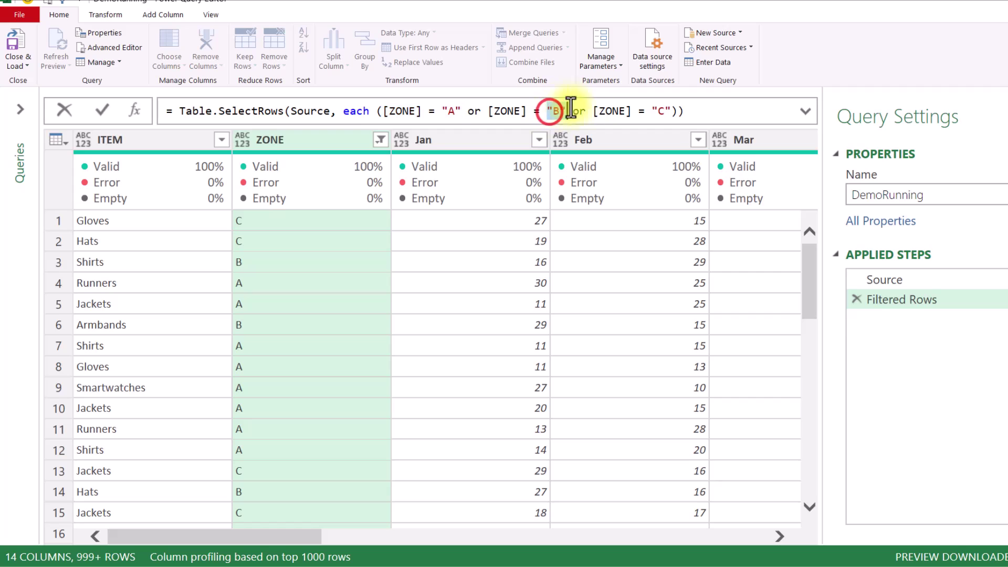
{"action": "double_click", "coordinate": [663, 111]}
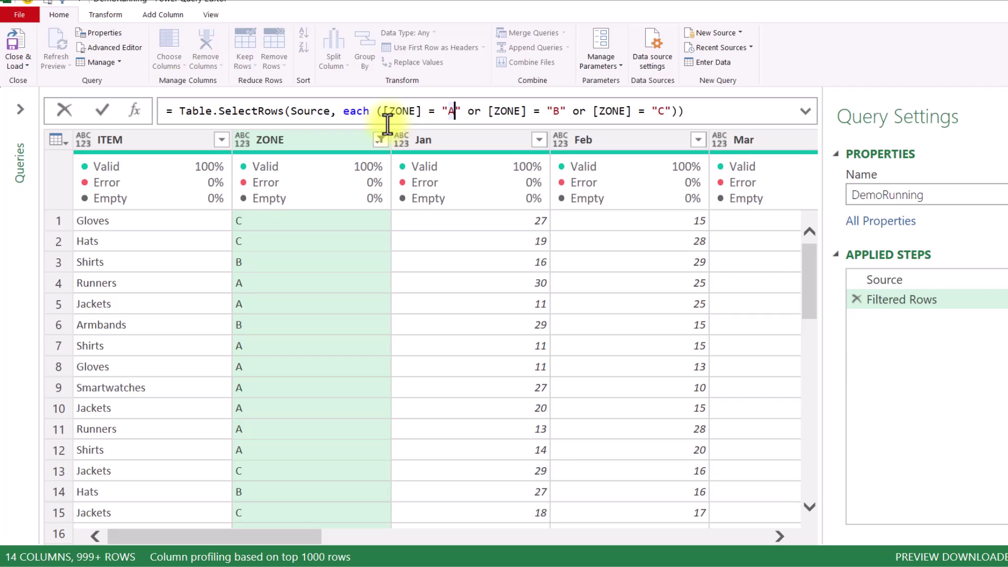
{"action": "left_click", "coordinate": [455, 111]}
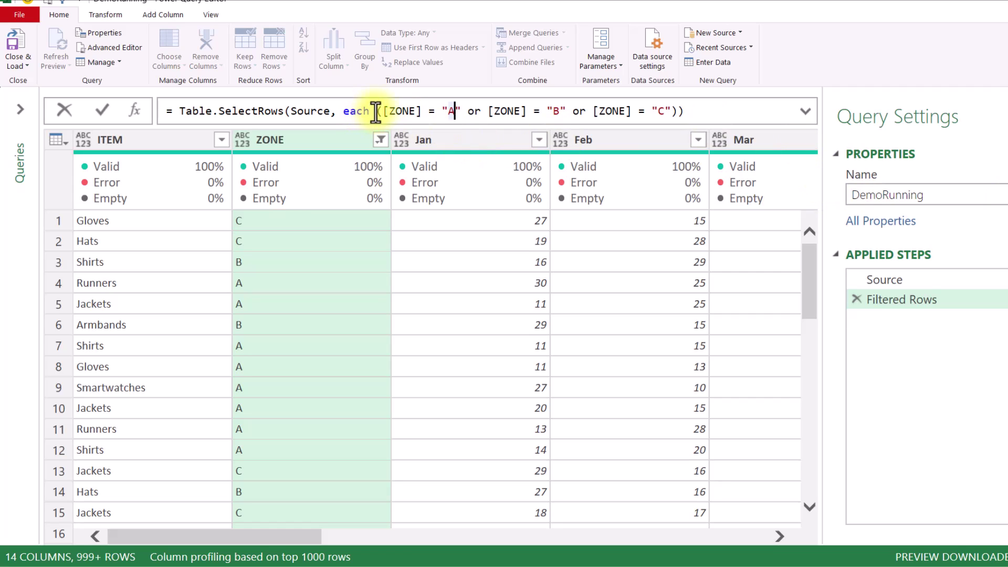
- Replace the ZONE conditions with not Text.Contains([ZONE], "zz", Comparer.OrdinalIgnoreCase) and commit
{"action": "left_click_drag", "start_coordinate": [375, 111], "coordinate": [708, 112]}
{"action": "key", "text": "BackSpace"}
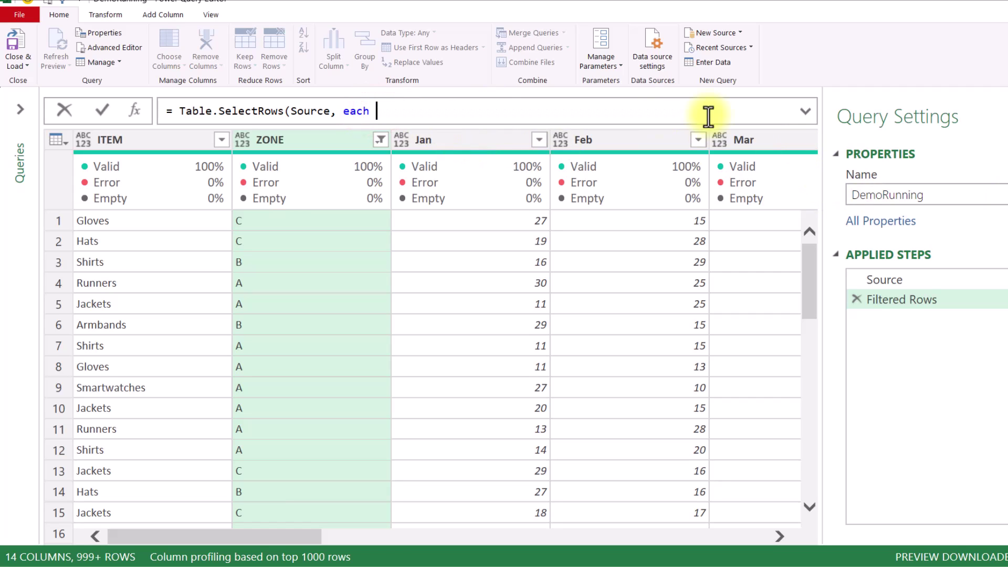
{"action": "type", "text": "not texcon"}
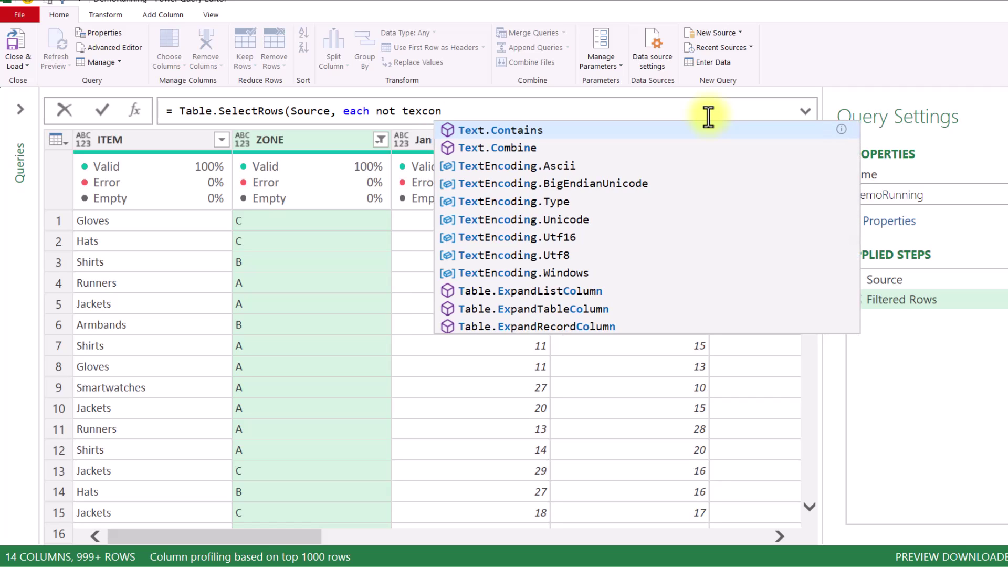
{"action": "key", "text": "Tab"}
{"action": "type", "text": "[ZONE"}
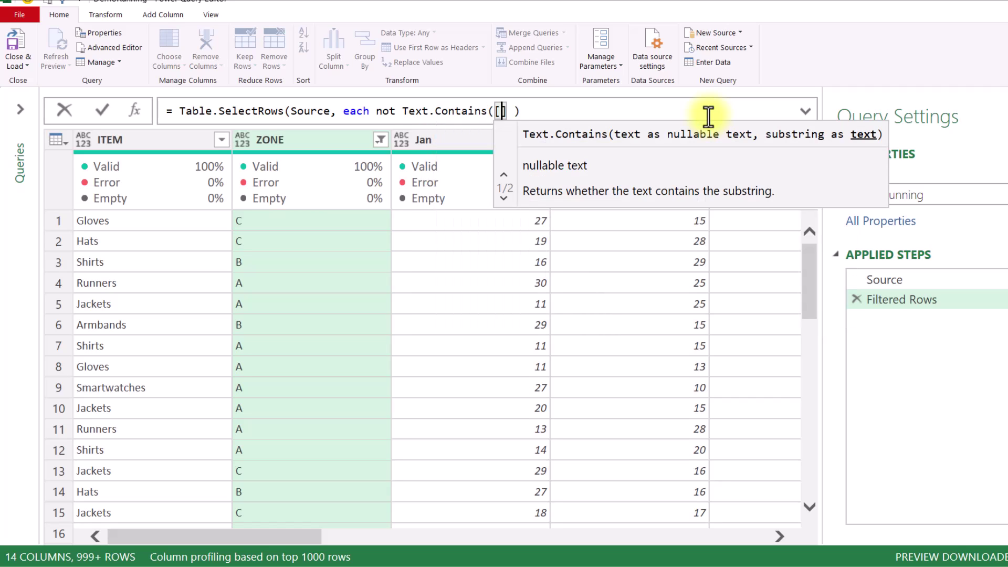
{"action": "type", "text": "]"}
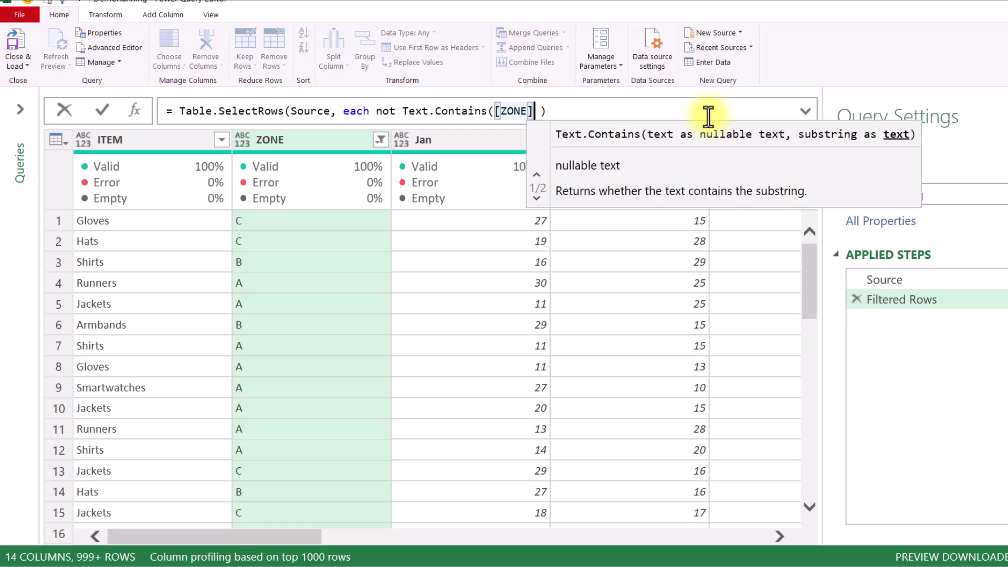
{"action": "type", "text": ", \""}
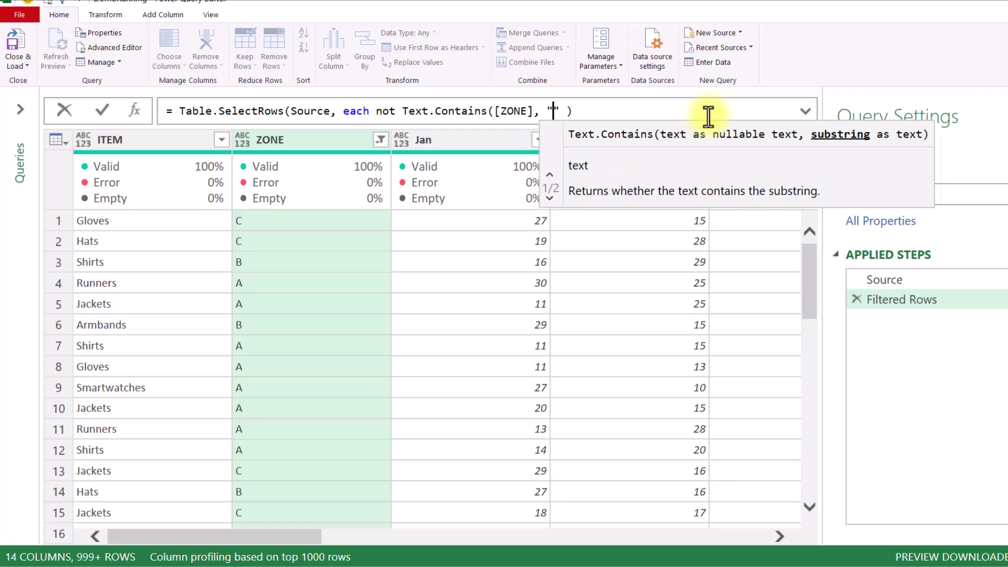
{"action": "type", "text": "zz\""}
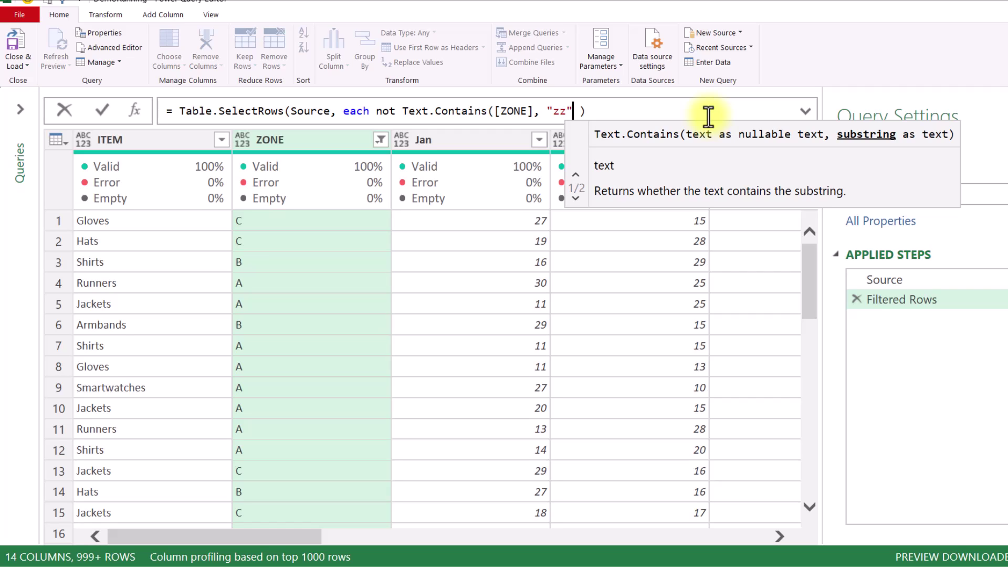
{"action": "type", "text": ","}
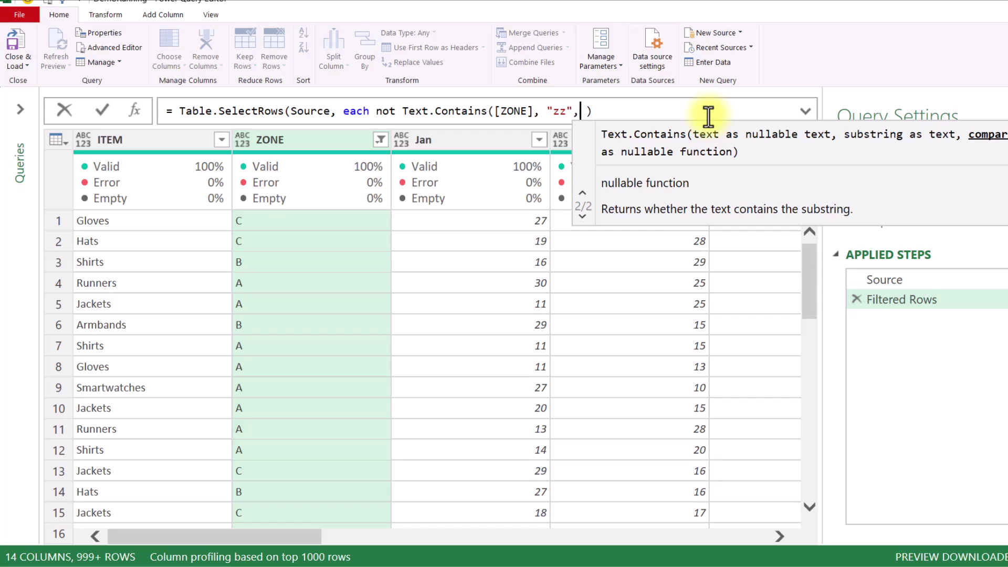
{"action": "type", "text": "Comparer.OrdinalIgnoreCase"}
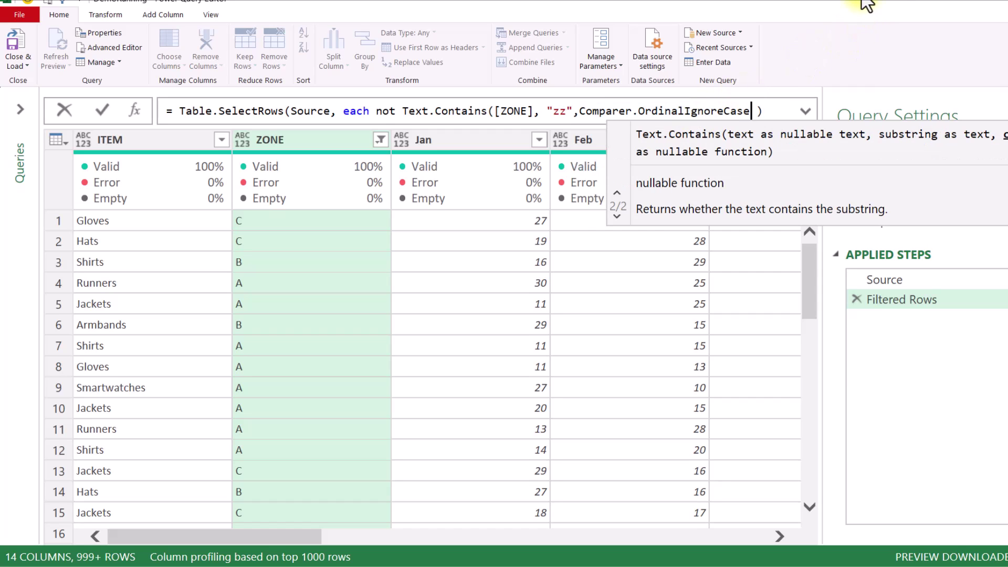
{"action": "left_click", "coordinate": [797, 111]}
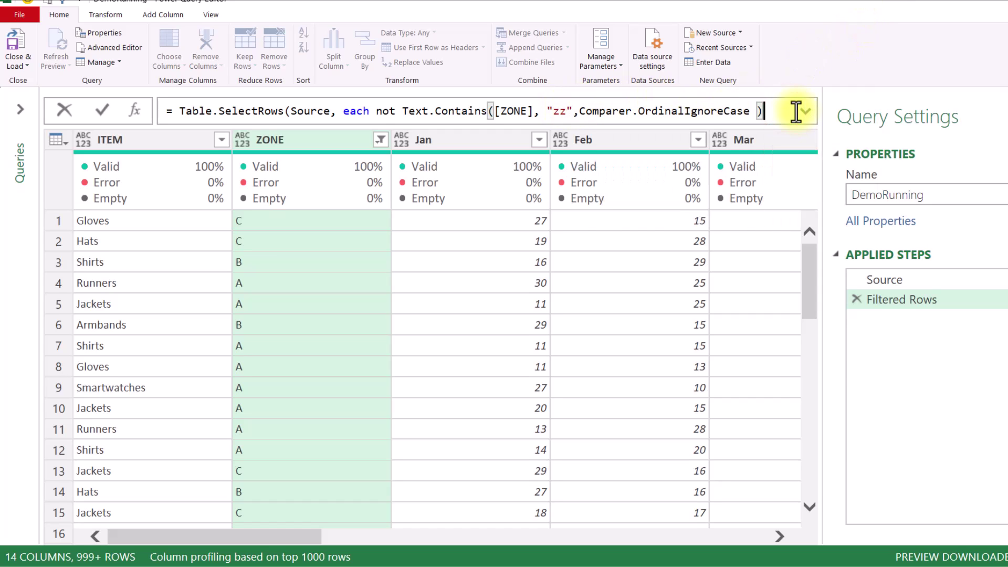
{"action": "key", "text": "Return"}
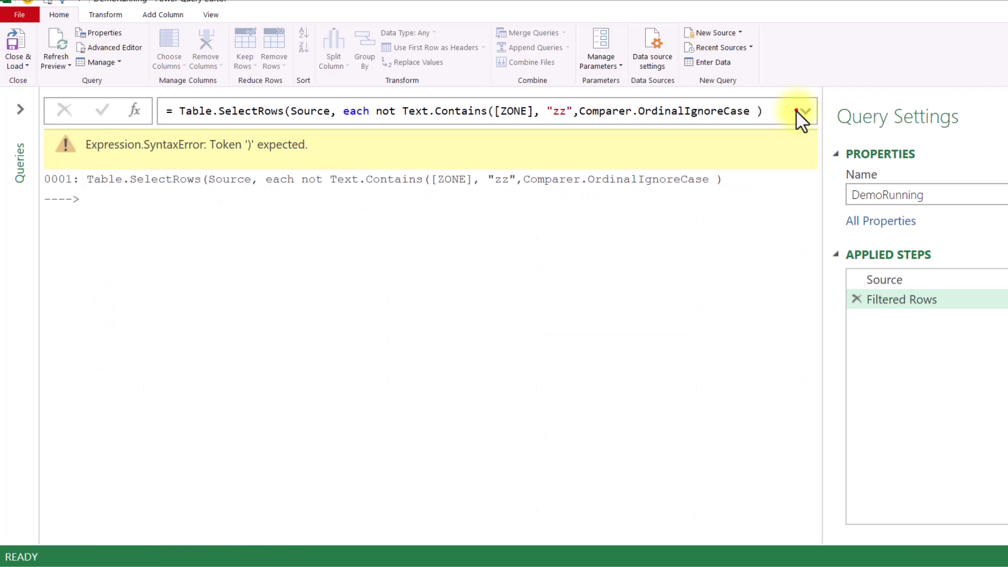
- Add the missing closing bracket, commit, and confirm ZONE now lists only A, B and C
{"action": "left_click", "coordinate": [796, 109]}
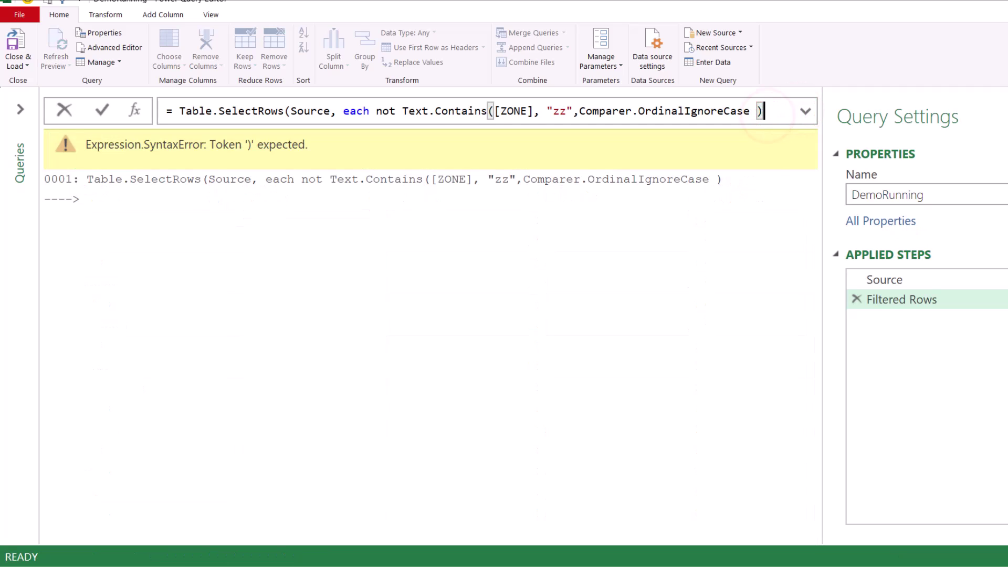
{"action": "type", "text": ")"}
{"action": "key", "text": "Return"}
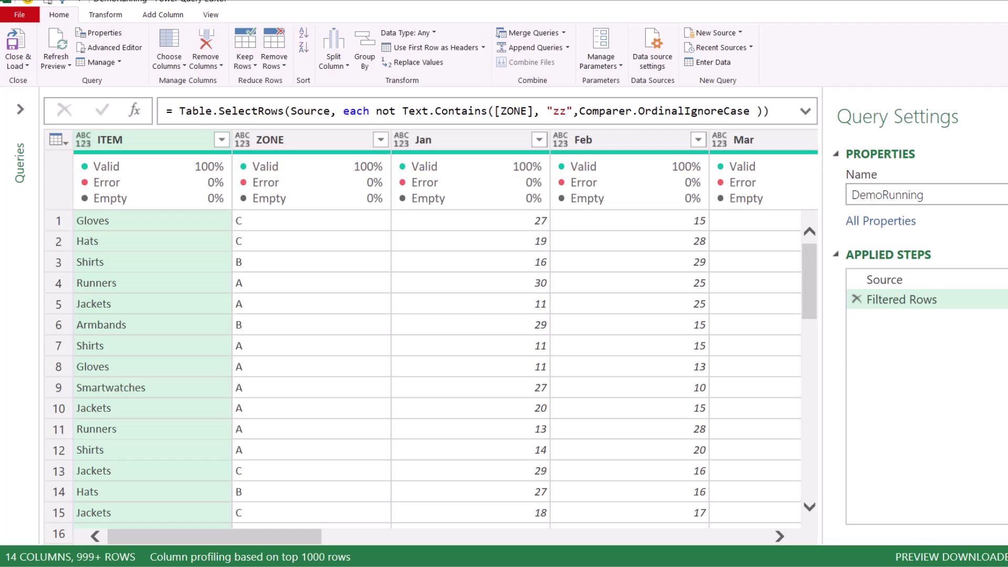
{"action": "left_click", "coordinate": [379, 138]}
{"action": "left_click", "coordinate": [361, 454]}
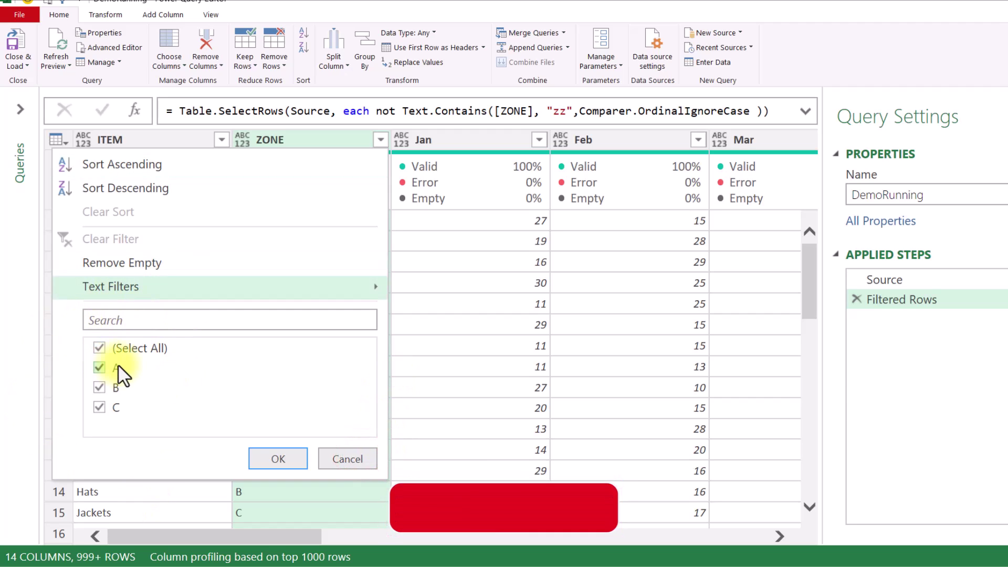
{"action": "left_click", "coordinate": [347, 460]}
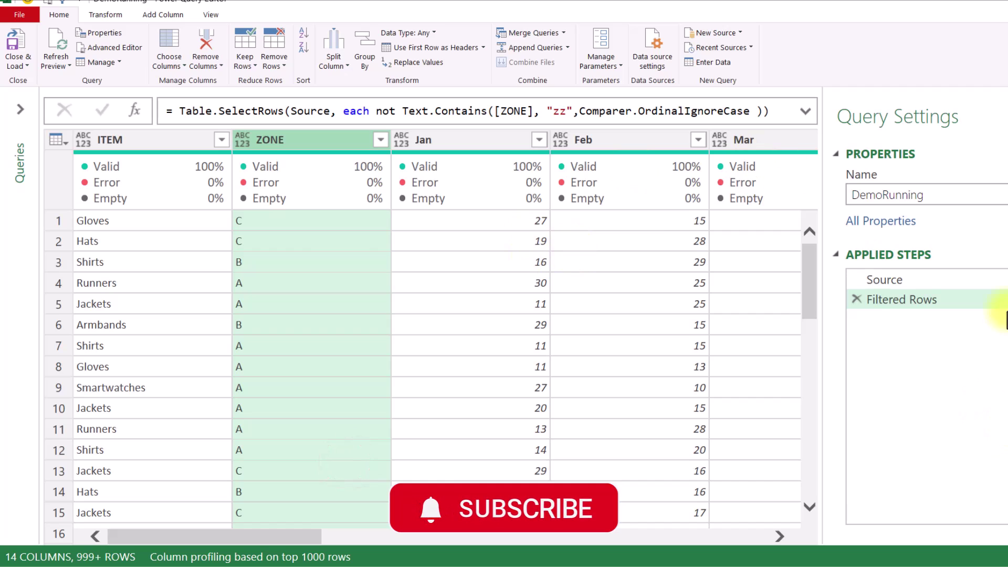
- Rename the Filtered Rows step to FilteredZZ
{"action": "left_click", "coordinate": [997, 304]}
{"action": "double_click", "coordinate": [997, 303]}
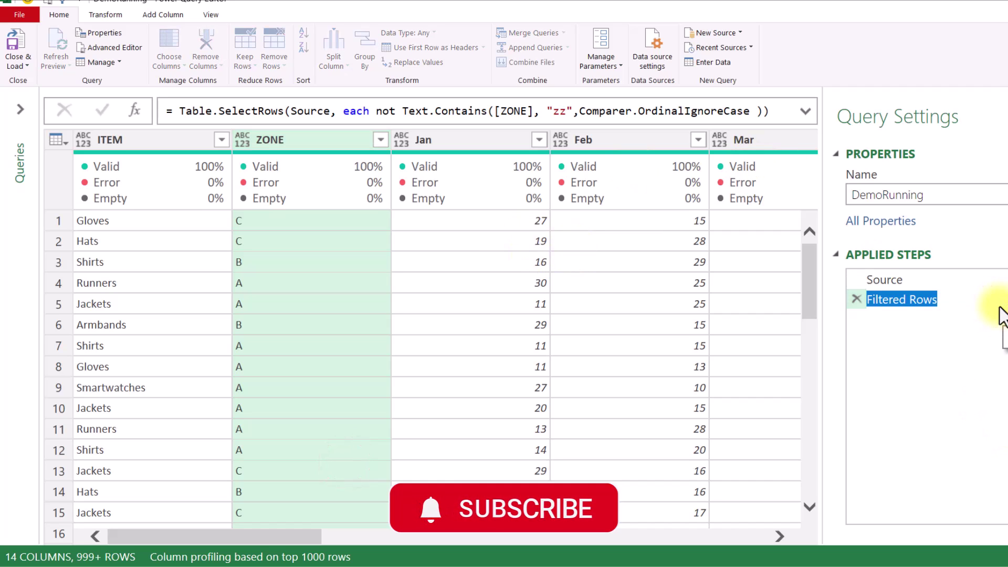
{"action": "key", "text": "End"}
{"action": "key", "text": "BackSpace"}
{"action": "key", "text": "BackSpace"}
{"action": "key", "text": "BackSpace"}
{"action": "key", "text": "BackSpace"}
{"action": "key", "text": "BackSpace"}
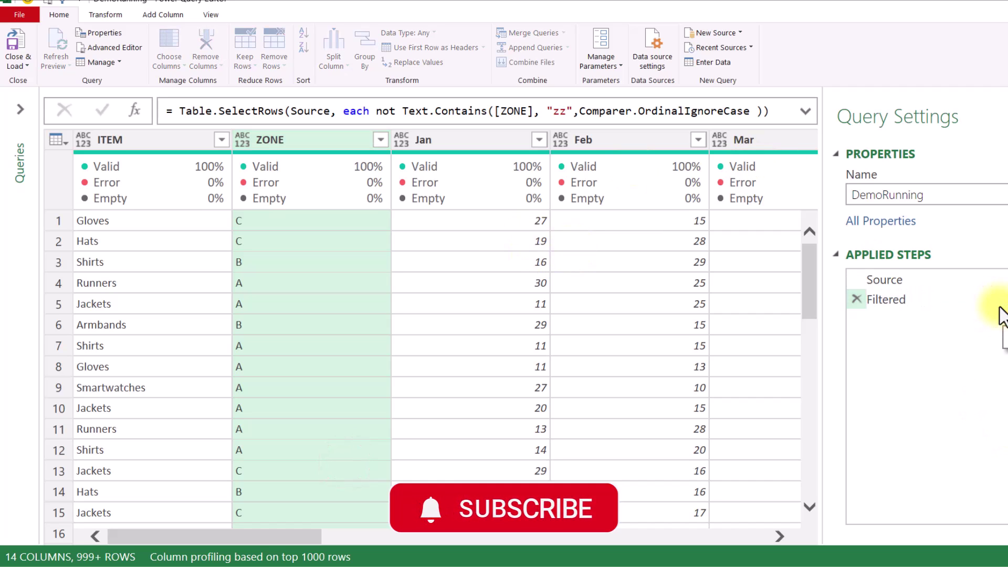
{"action": "type", "text": "ZZ"}
{"action": "key", "text": "Return"}
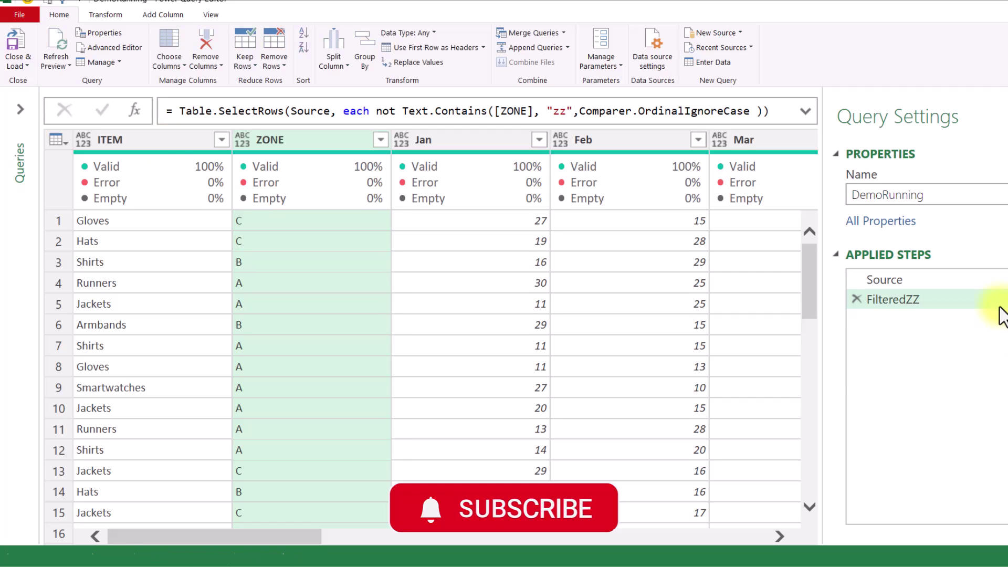
{"action": "left_click", "coordinate": [167, 146]}
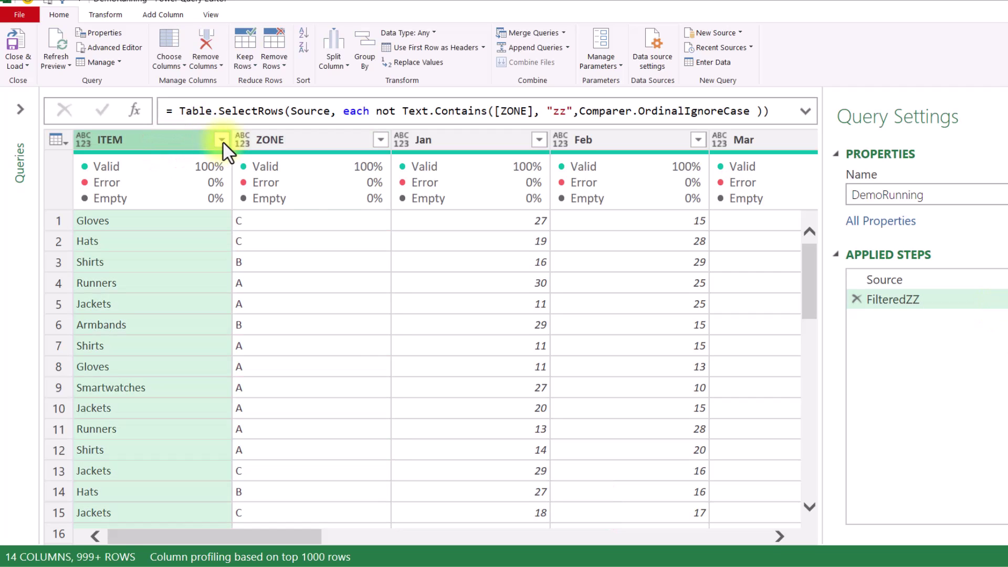
- Filter ITEM to exclude Skirt, Skirts, SkirTS and SKirts
{"action": "left_click", "coordinate": [222, 140]}
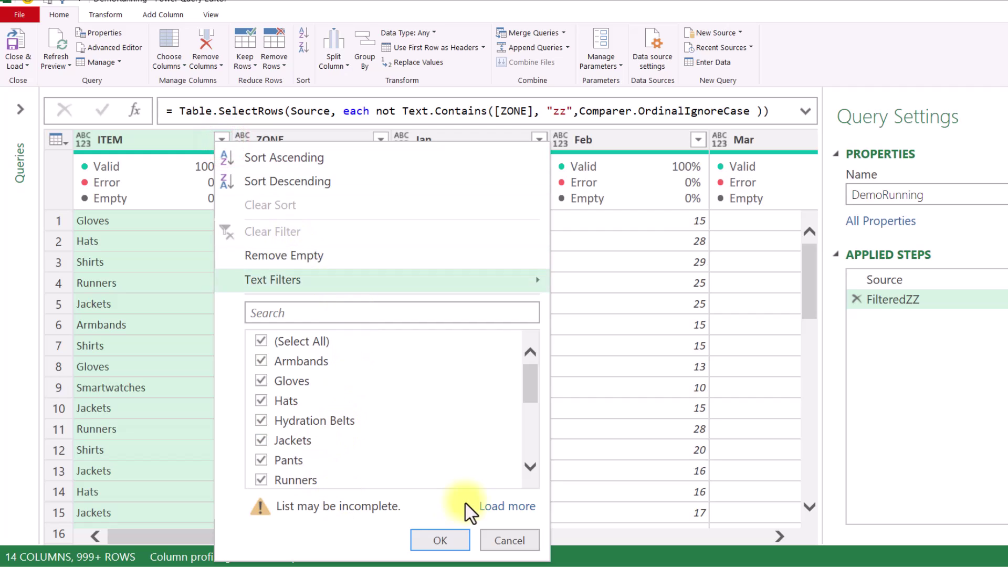
{"action": "left_click", "coordinate": [522, 513]}
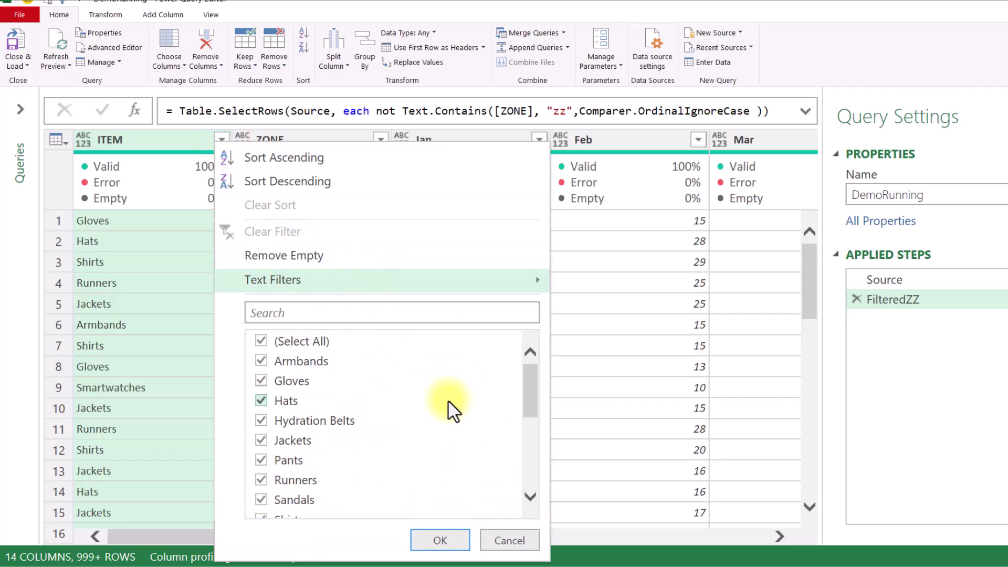
{"action": "scroll", "coordinate": [515, 416], "scroll_direction": "down", "scroll_amount": 2}
{"action": "scroll", "coordinate": [412, 439], "scroll_direction": "down", "scroll_amount": 3}
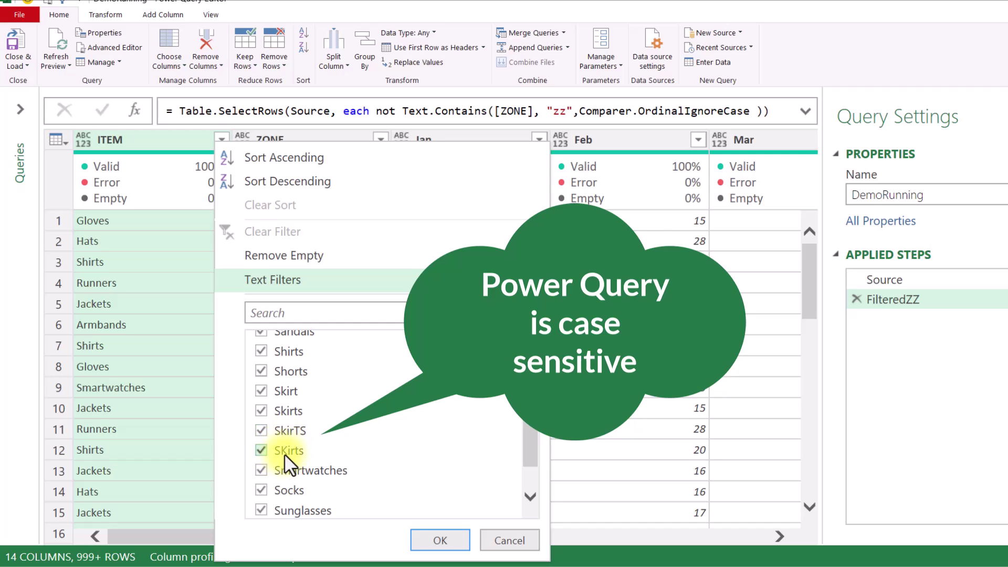
{"action": "left_click", "coordinate": [307, 452]}
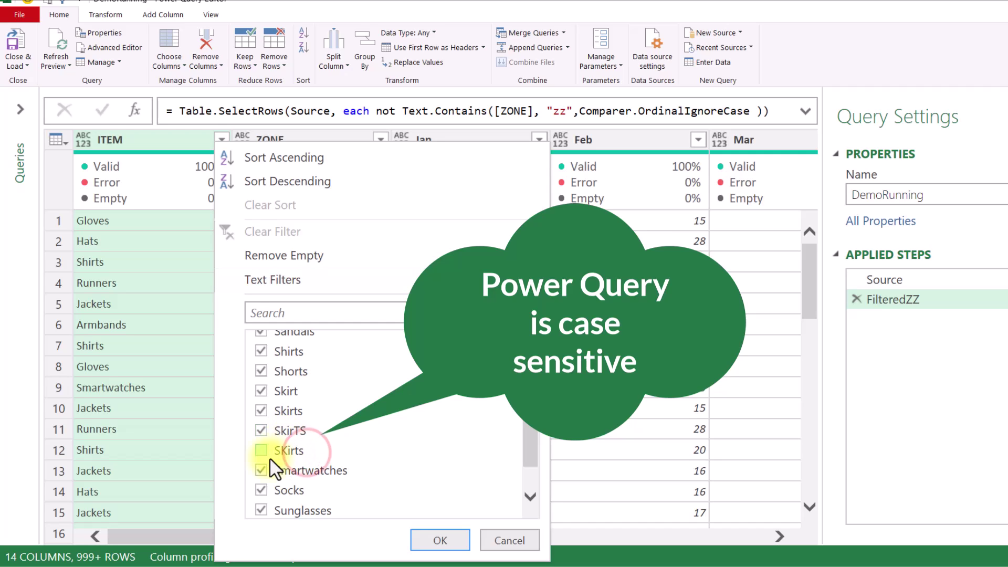
{"action": "left_click", "coordinate": [258, 432]}
{"action": "left_click", "coordinate": [257, 410]}
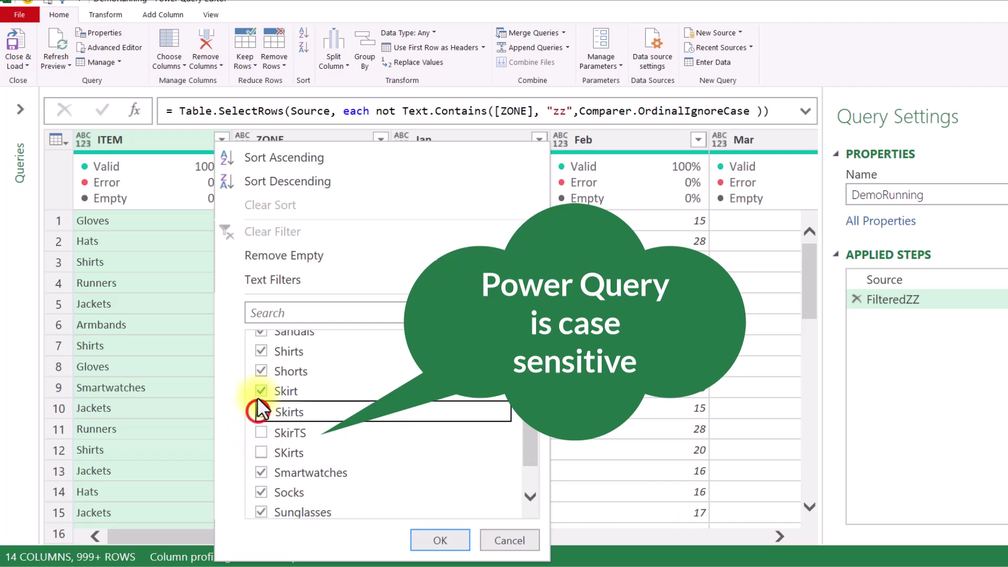
{"action": "left_click", "coordinate": [259, 391]}
{"action": "left_click", "coordinate": [426, 538]}
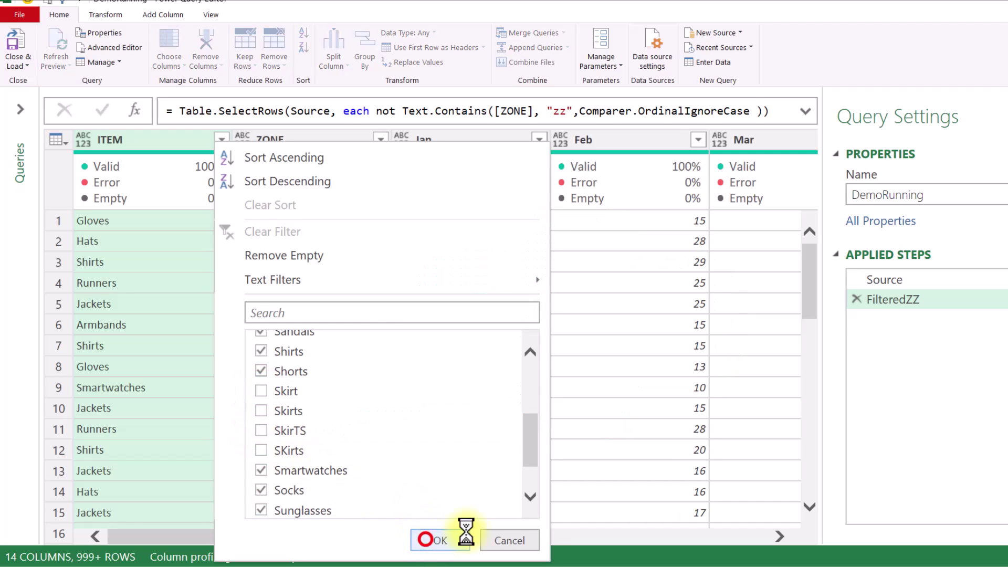
{"action": "left_click", "coordinate": [403, 109]}
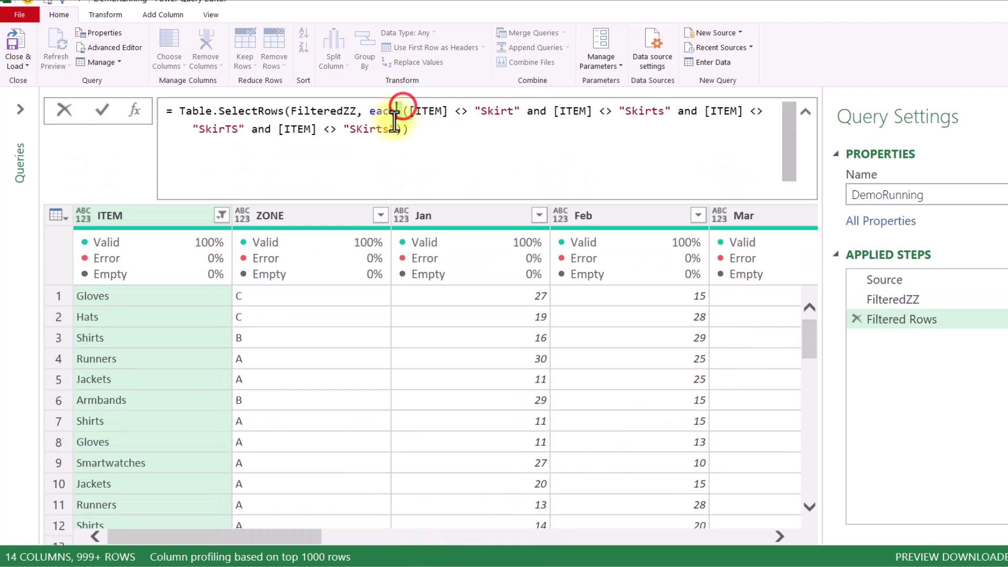
- Delete the skirt <> conditions after 'each' in the Filtered Rows formula
{"action": "left_click_drag", "start_coordinate": [402, 109], "coordinate": [405, 129]}
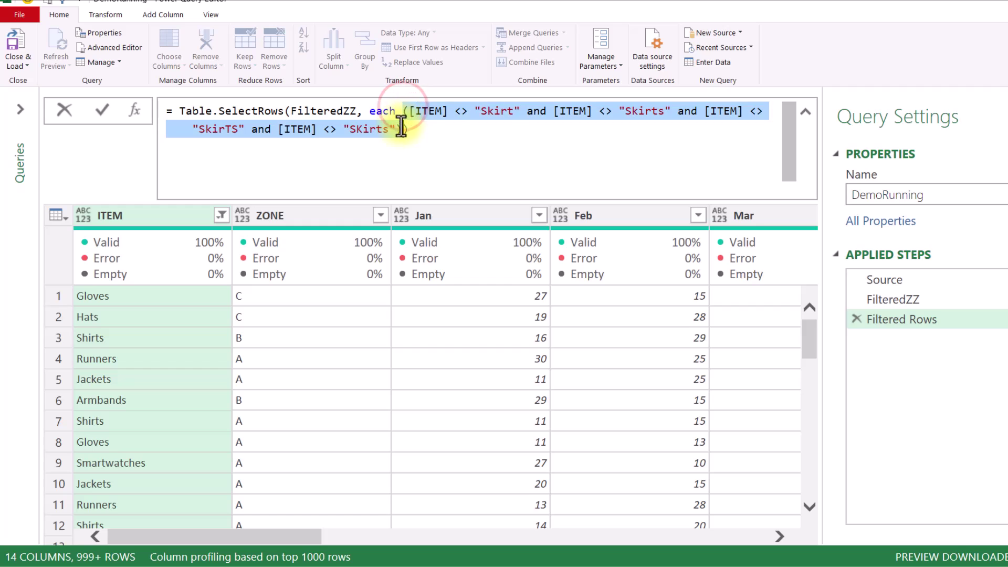
{"action": "left_click", "coordinate": [488, 142]}
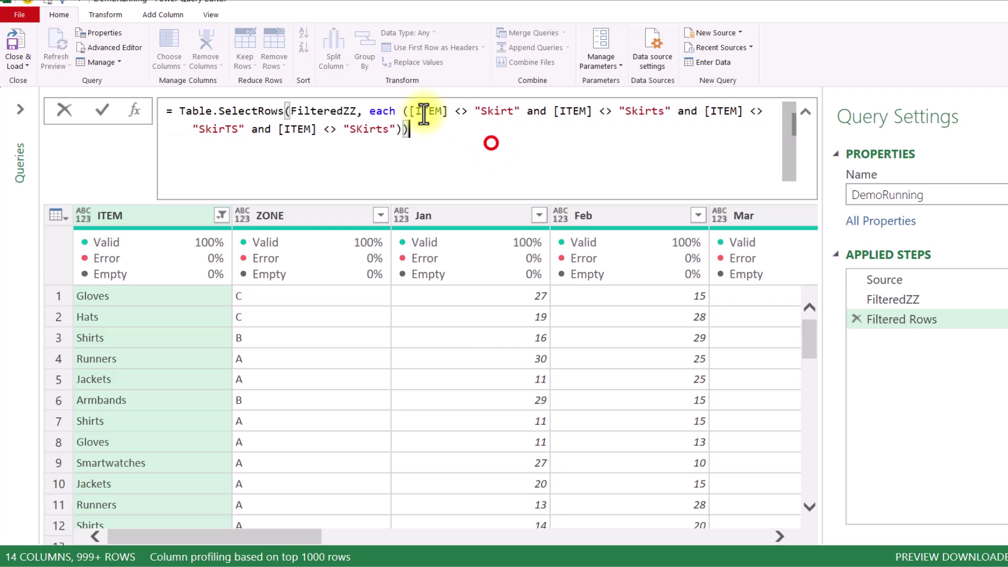
{"action": "left_click_drag", "start_coordinate": [403, 111], "coordinate": [402, 131]}
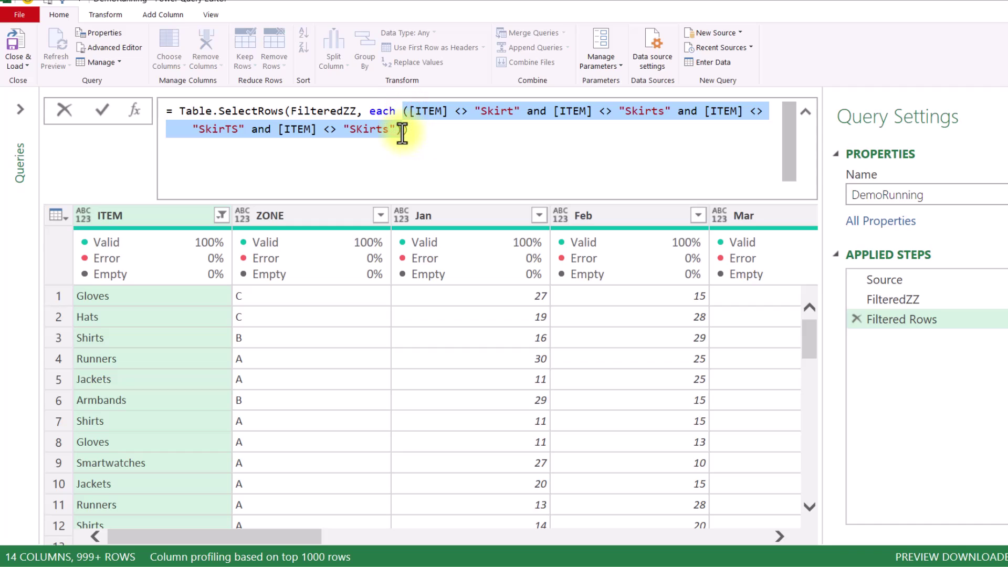
{"action": "key", "text": "BackSpace"}
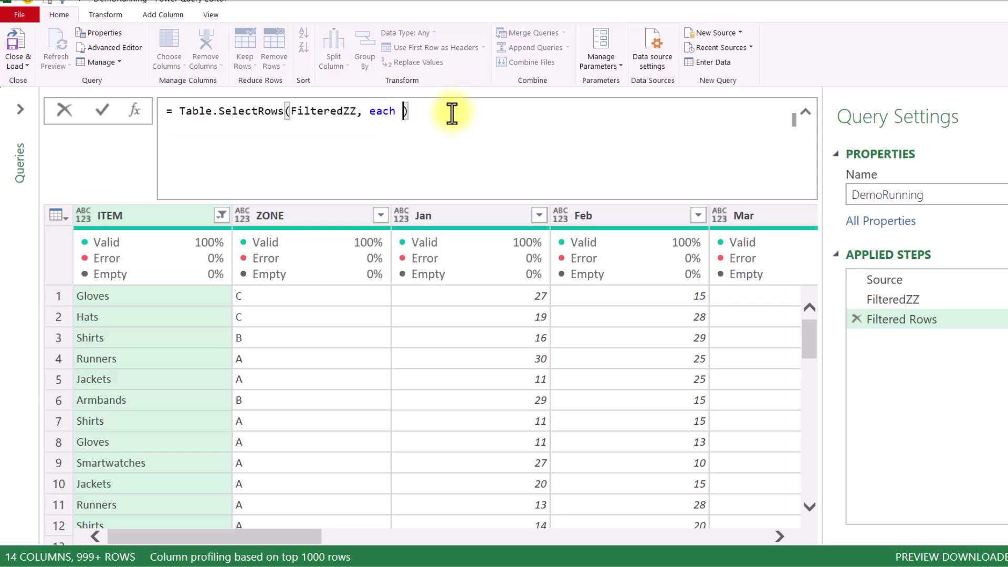
- Start a not Text.Contains test with [ITEM] and "skirt as its arguments
{"action": "key", "text": "Left"}
{"action": "type", "text": "not"}
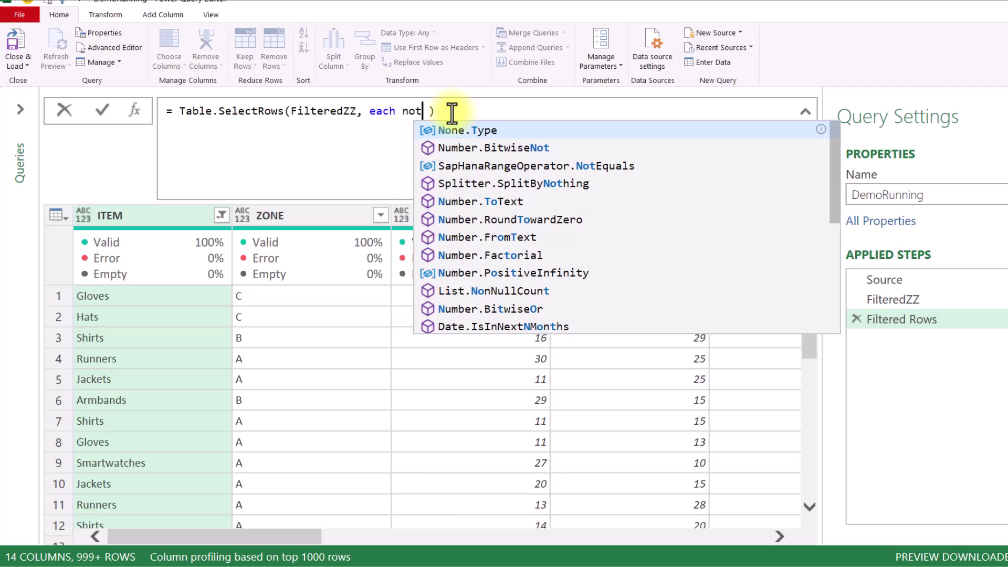
{"action": "type", "text": " tex"}
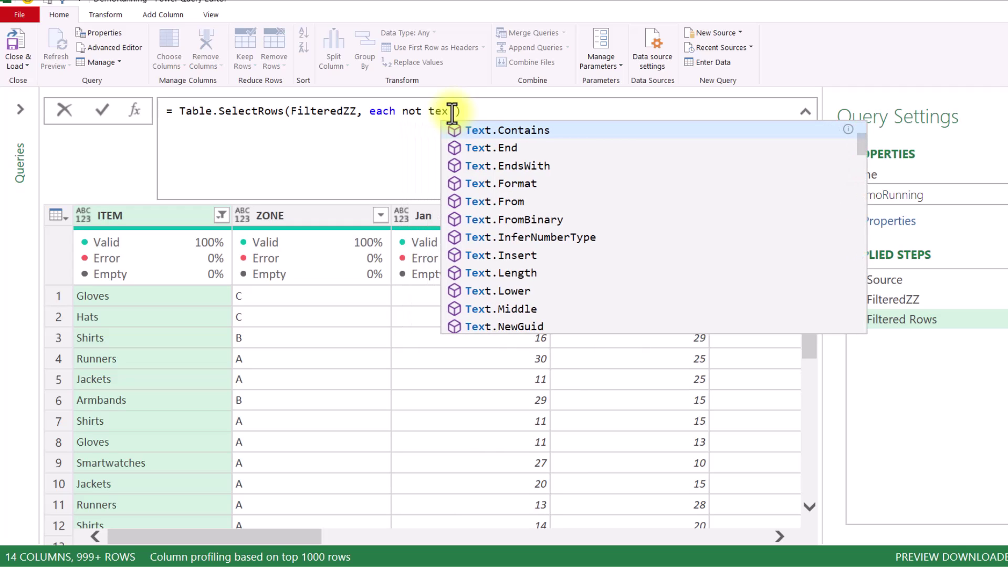
{"action": "key", "text": "Tab"}
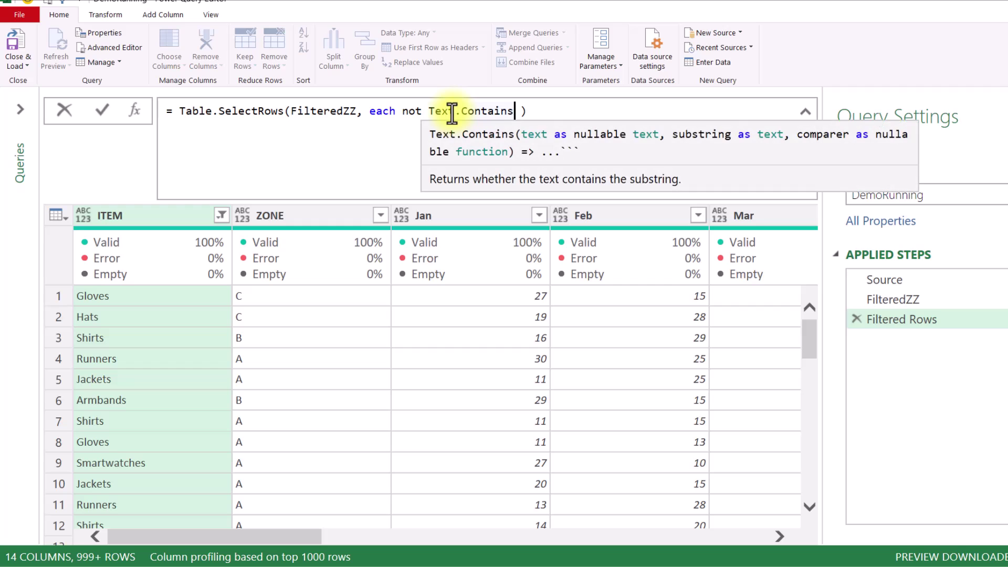
{"action": "type", "text": "("}
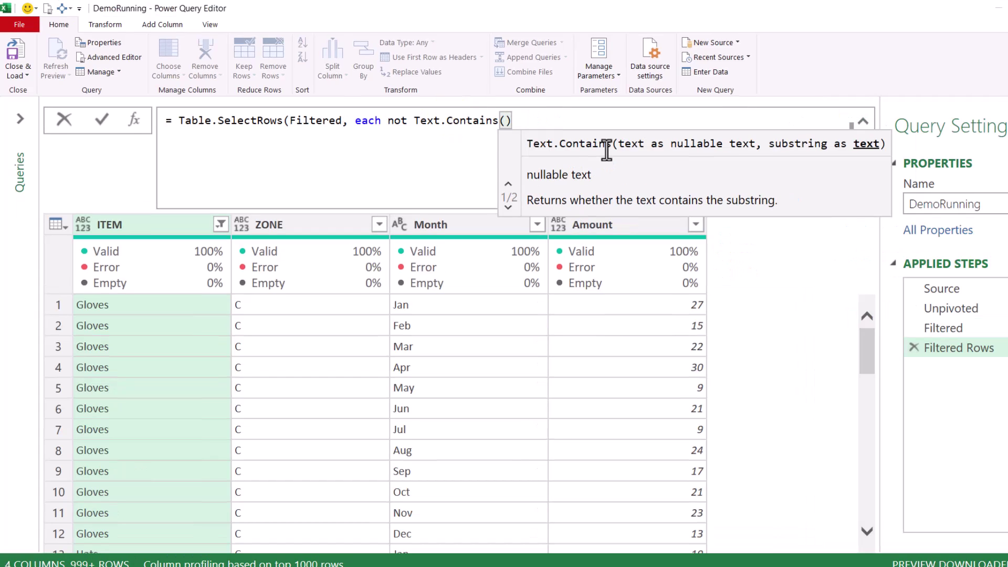
{"action": "type", "text": "[ITEM], "}
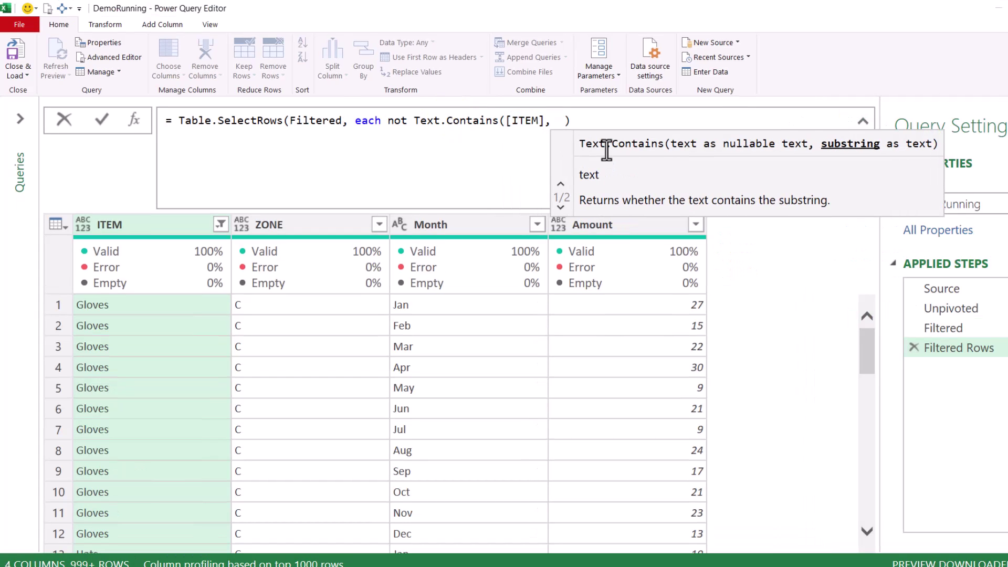
{"action": "type", "text": " \"skirt"}
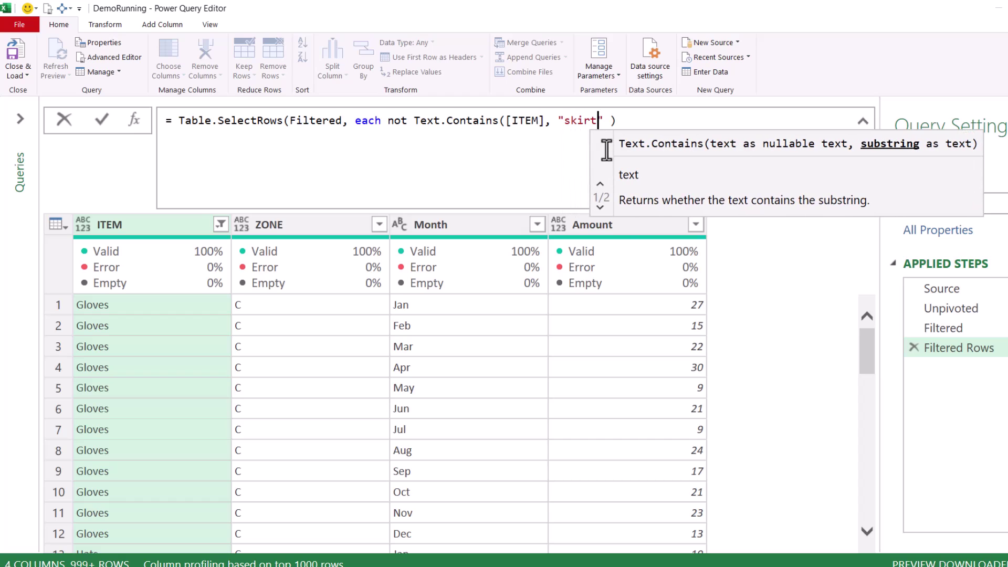
- Finish the formula with "skirt", Comparer.OrdinalIgnoreCase and a closing bracket, then commit it
{"action": "type", "text": "\","}
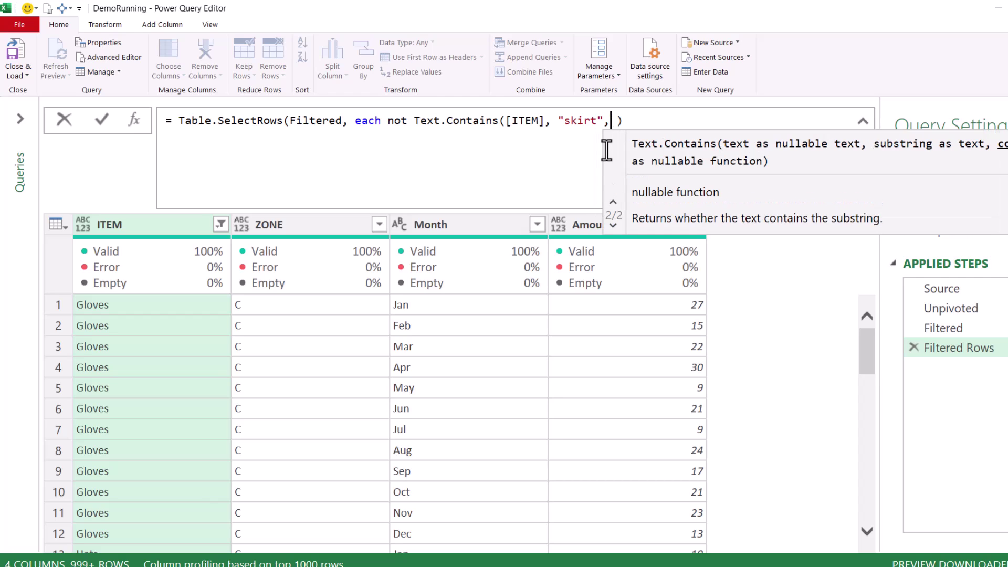
{"action": "type", "text": " igno"}
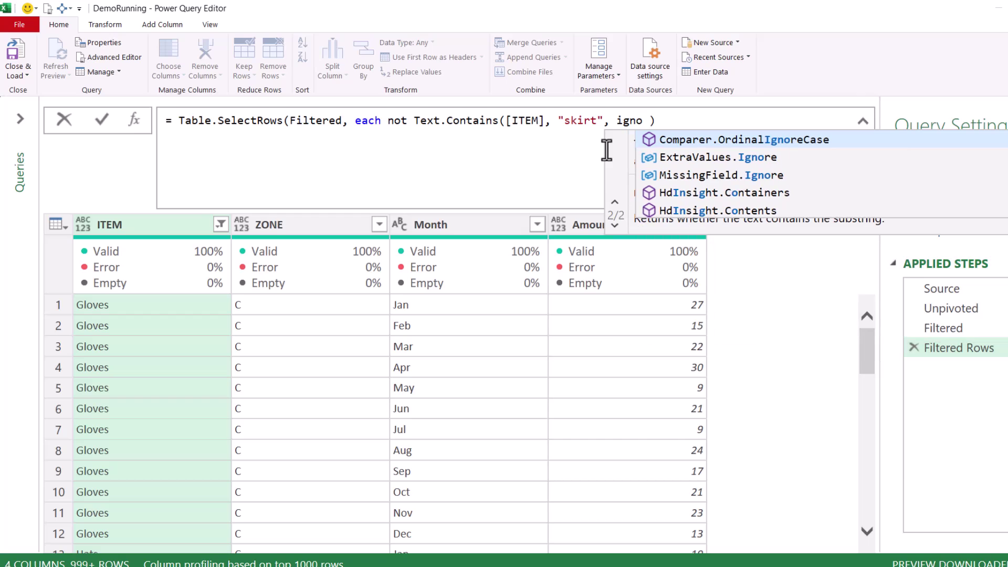
{"action": "key", "text": "Tab"}
{"action": "key", "text": "Right"}
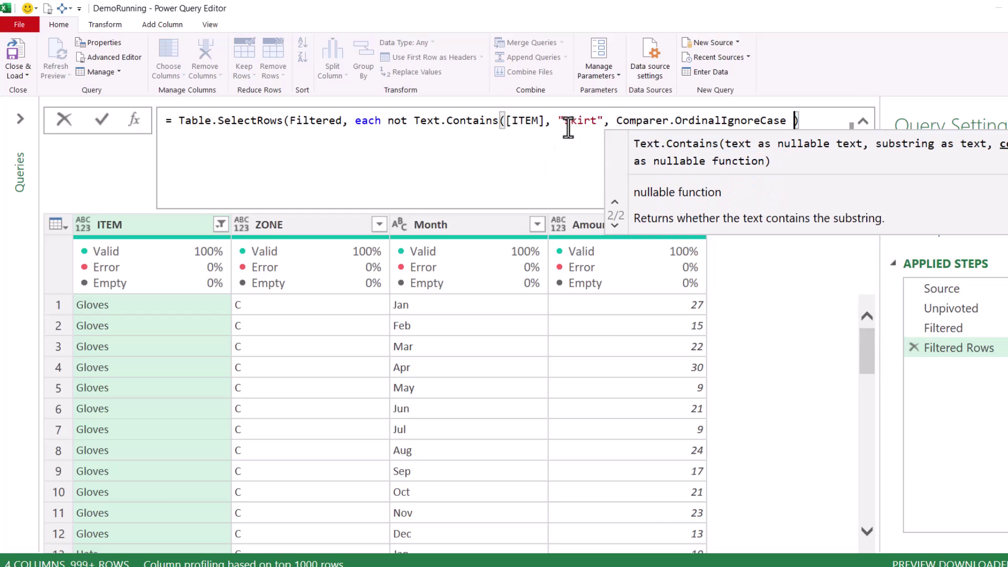
{"action": "left_click_drag", "start_coordinate": [558, 121], "coordinate": [600, 120]}
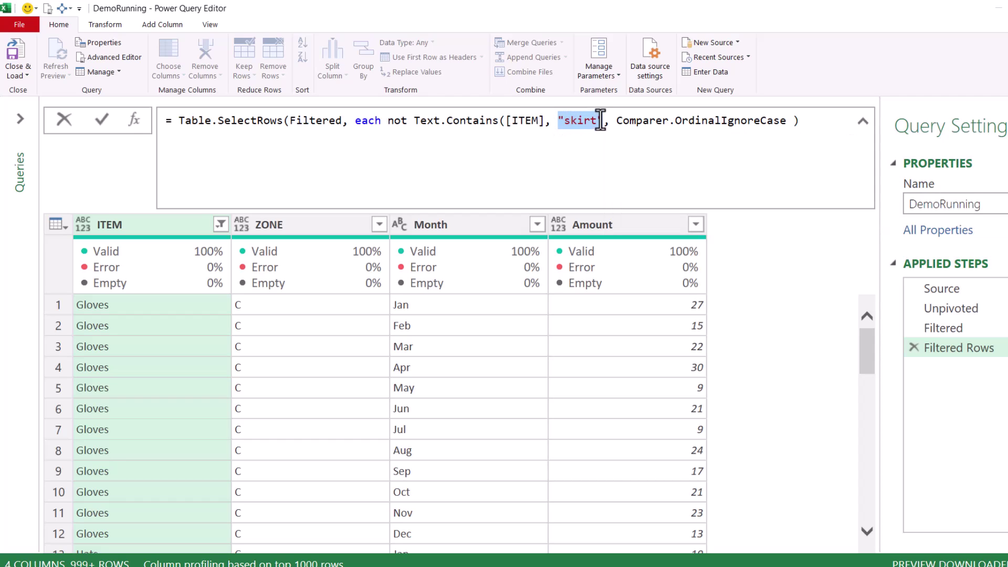
{"action": "left_click", "coordinate": [799, 124]}
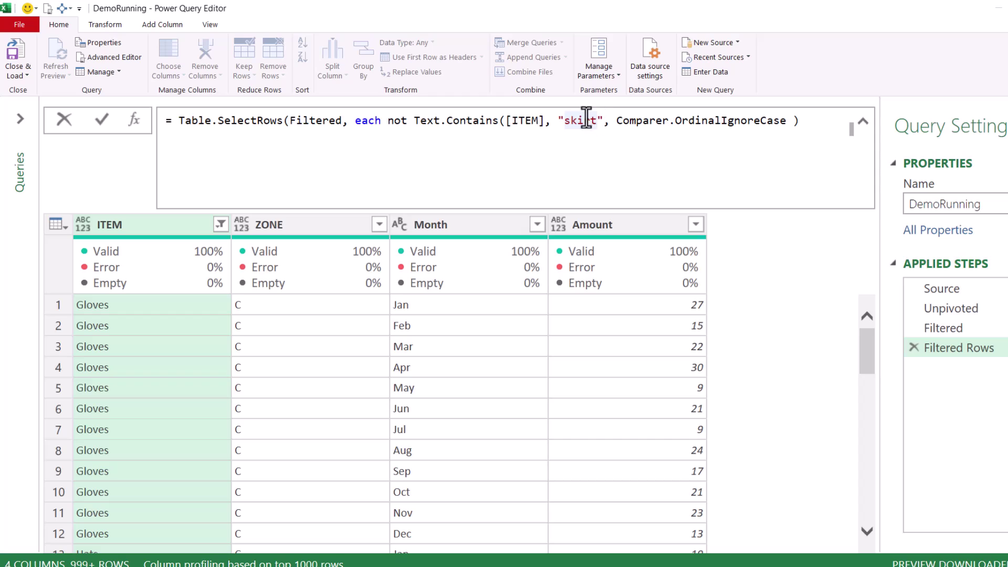
{"action": "left_click", "coordinate": [818, 122]}
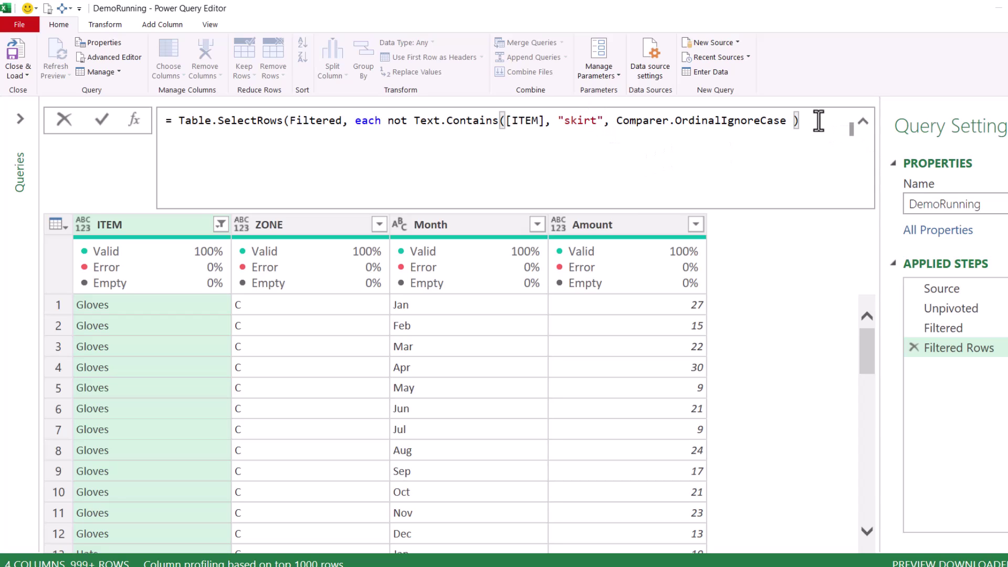
{"action": "type", "text": ")"}
{"action": "key", "text": "Return"}
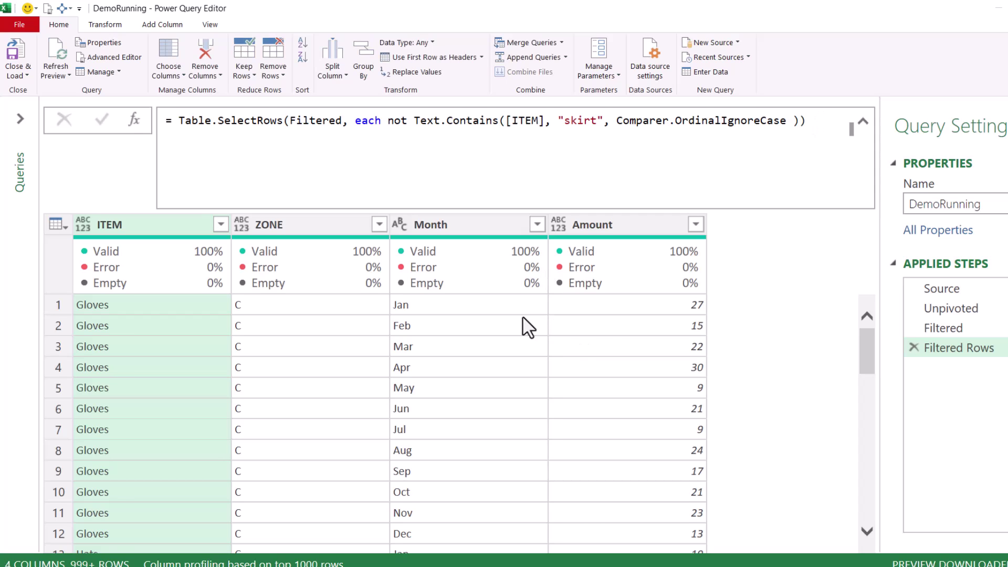
{"action": "left_click", "coordinate": [220, 225]}
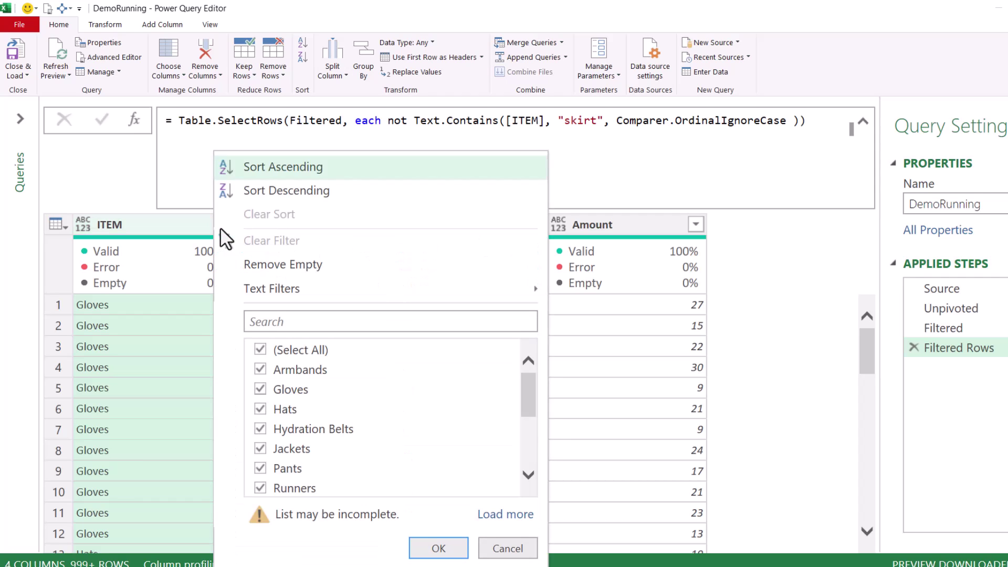
{"action": "left_click", "coordinate": [511, 516]}
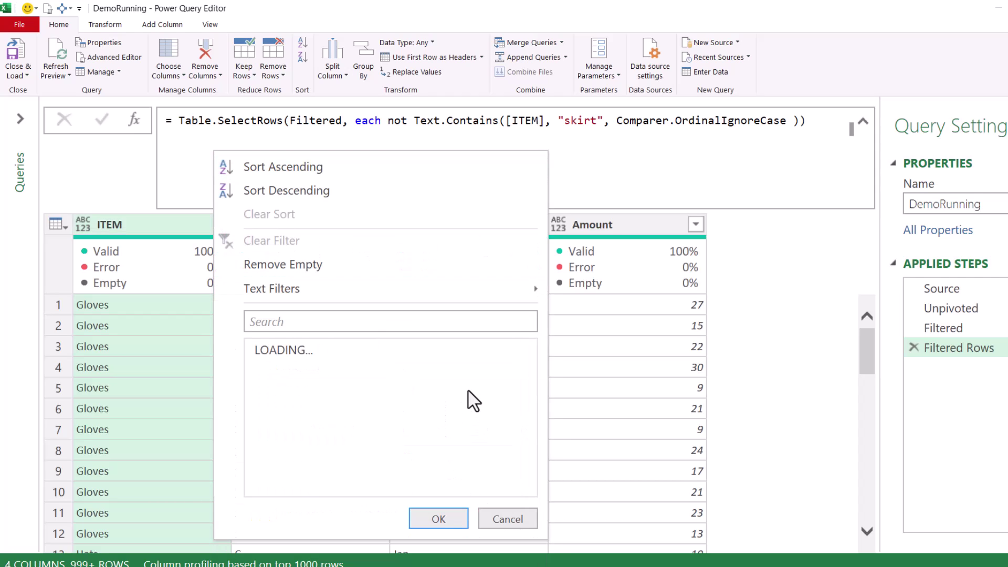
{"action": "scroll", "coordinate": [469, 409], "scroll_direction": "down", "scroll_amount": 3}
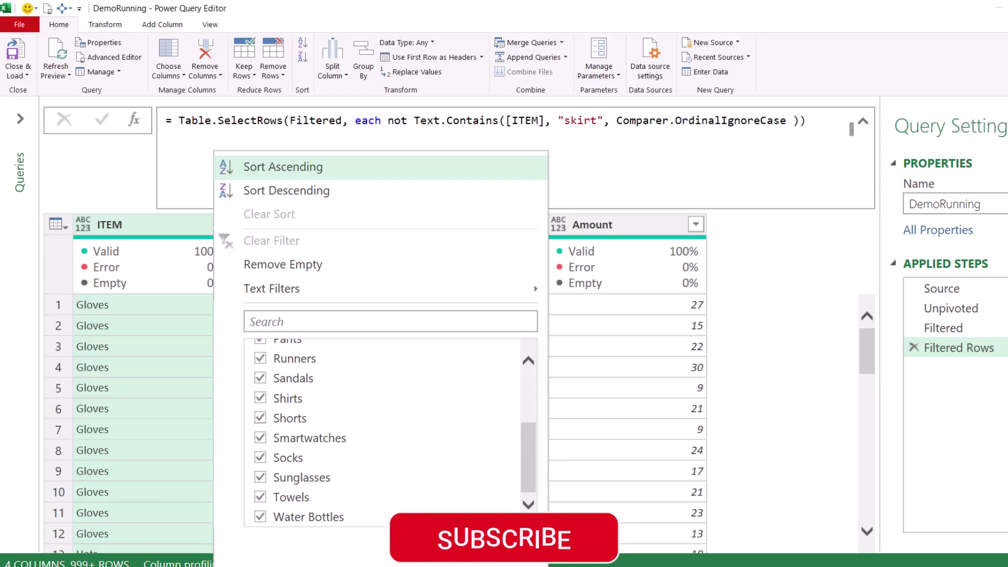
{"action": "left_click", "coordinate": [565, 124]}
{"action": "left_click_drag", "start_coordinate": [559, 122], "coordinate": [606, 122]}
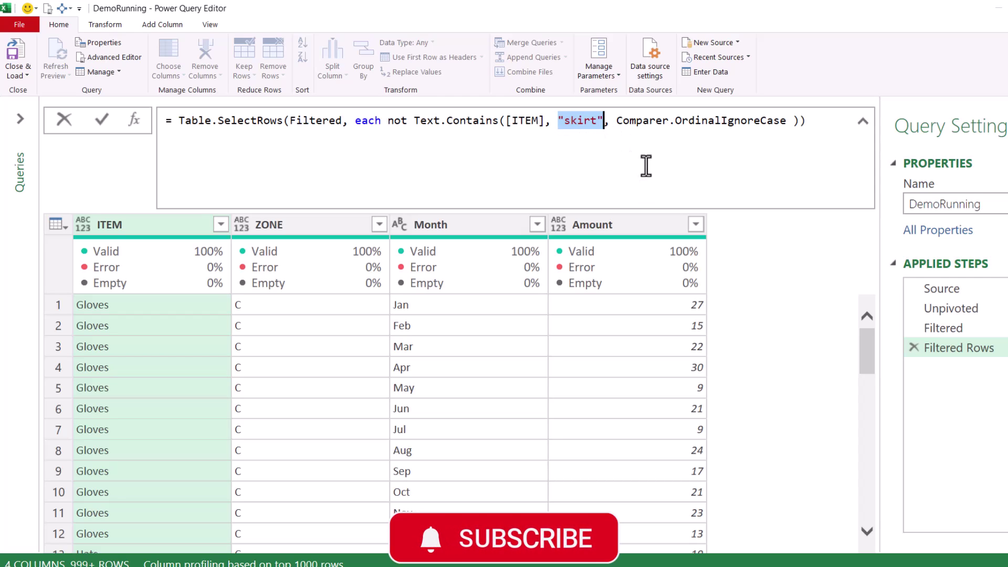